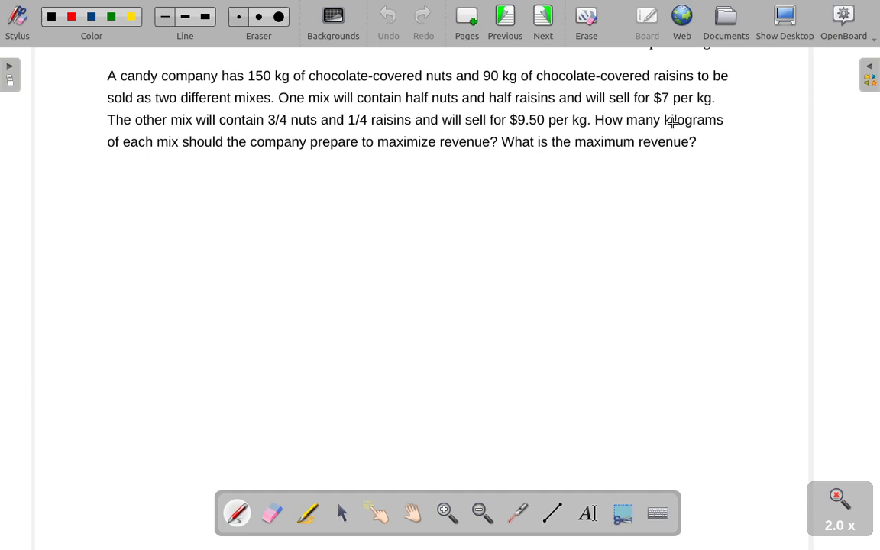
Handwrite 'x : mix 1' in red ink below the problem text.
{"action": "left_click_drag", "start_coordinate": [90, 177], "coordinate": [100, 189]}
{"action": "mouse_move", "coordinate": [101, 176]}
{"action": "left_mouse_down"}
{"action": "mouse_move", "coordinate": [91, 188]}
{"action": "mouse_move", "coordinate": [166, 183]}
{"action": "left_mouse_up"}
{"action": "left_click", "coordinate": [149, 172]}
{"action": "left_click_drag", "start_coordinate": [167, 175], "coordinate": [158, 182]}
{"action": "left_click_drag", "start_coordinate": [194, 167], "coordinate": [191, 175]}
Handwrite 'Y : mix 2' on the line beneath it.
{"action": "left_click_drag", "start_coordinate": [92, 203], "coordinate": [97, 213]}
{"action": "mouse_move", "coordinate": [102, 204]}
{"action": "left_mouse_down"}
{"action": "mouse_move", "coordinate": [97, 223]}
{"action": "mouse_move", "coordinate": [149, 203]}
{"action": "mouse_move", "coordinate": [151, 211]}
{"action": "left_mouse_up"}
{"action": "left_click", "coordinate": [116, 205]}
{"action": "left_click", "coordinate": [117, 211]}
{"action": "left_click_drag", "start_coordinate": [154, 204], "coordinate": [153, 210]}
{"action": "left_click_drag", "start_coordinate": [158, 203], "coordinate": [168, 211]}
{"action": "mouse_move", "coordinate": [167, 203]}
{"action": "left_mouse_down"}
{"action": "mouse_move", "coordinate": [159, 211]}
{"action": "mouse_move", "coordinate": [206, 200]}
{"action": "left_mouse_up"}
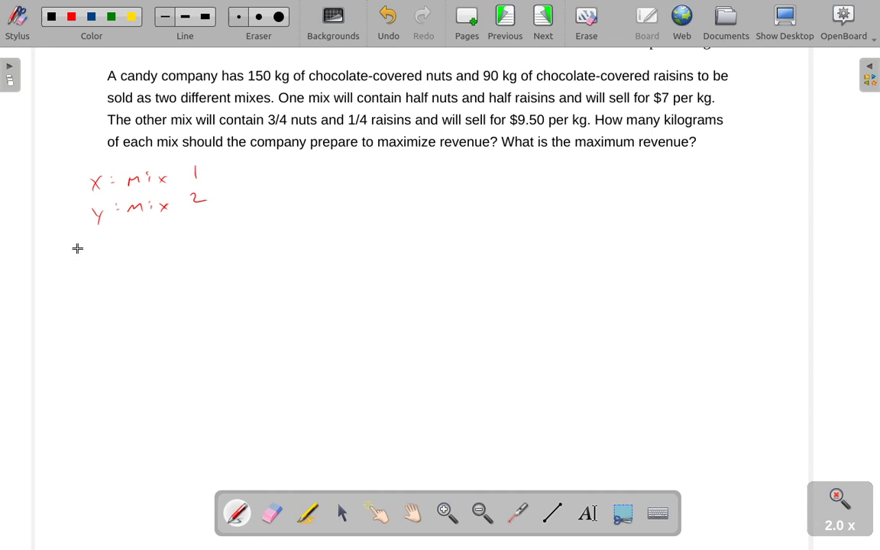
Write the 'nuts' label with '≤ 150', and add '(kg)' beside mix 1.
{"action": "mouse_move", "coordinate": [77, 257]}
{"action": "left_mouse_down"}
{"action": "mouse_move", "coordinate": [120, 249]}
{"action": "mouse_move", "coordinate": [111, 244]}
{"action": "left_mouse_up"}
{"action": "left_click_drag", "start_coordinate": [264, 253], "coordinate": [268, 260]}
{"action": "left_click_drag", "start_coordinate": [262, 264], "coordinate": [291, 262]}
{"action": "left_click_drag", "start_coordinate": [314, 250], "coordinate": [321, 249]}
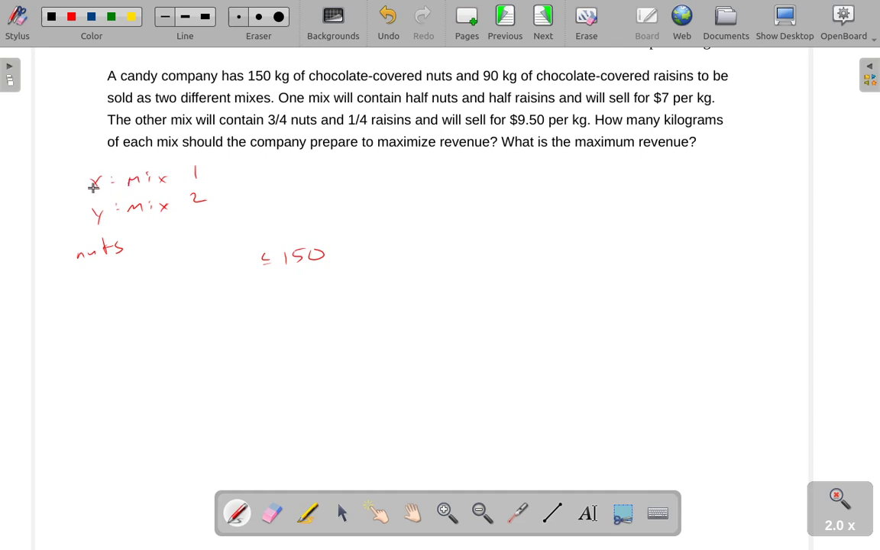
{"action": "mouse_move", "coordinate": [223, 157]}
{"action": "left_mouse_down"}
{"action": "mouse_move", "coordinate": [222, 169]}
{"action": "mouse_move", "coordinate": [237, 171]}
{"action": "left_mouse_up"}
{"action": "left_click_drag", "start_coordinate": [248, 155], "coordinate": [249, 168]}
Write the '½x + ¾Y' left side of the nuts constraint.
{"action": "left_click_drag", "start_coordinate": [91, 288], "coordinate": [117, 288]}
{"action": "left_click_drag", "start_coordinate": [116, 279], "coordinate": [108, 289]}
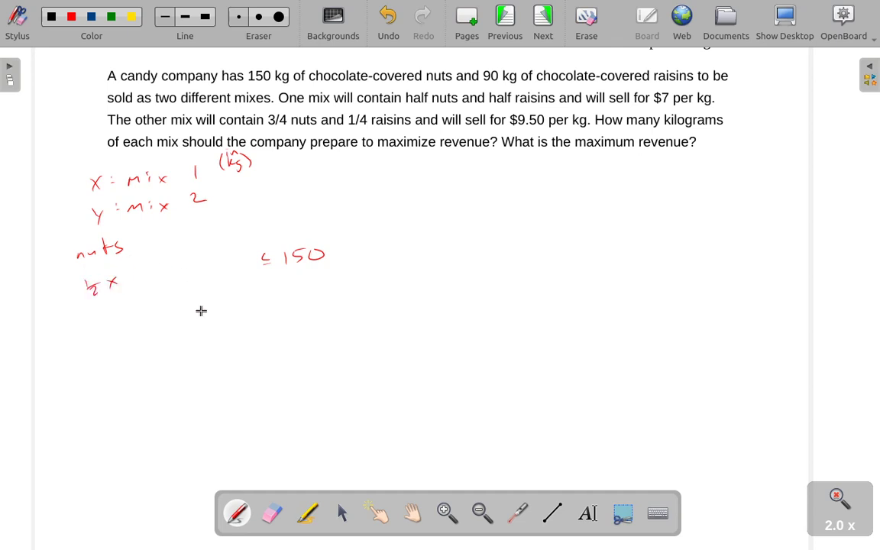
{"action": "left_click_drag", "start_coordinate": [139, 271], "coordinate": [149, 270]}
{"action": "left_click_drag", "start_coordinate": [144, 266], "coordinate": [145, 275]}
{"action": "left_click_drag", "start_coordinate": [174, 259], "coordinate": [188, 268]}
{"action": "left_click_drag", "start_coordinate": [179, 270], "coordinate": [210, 268]}
{"action": "left_click_drag", "start_coordinate": [217, 260], "coordinate": [209, 278]}
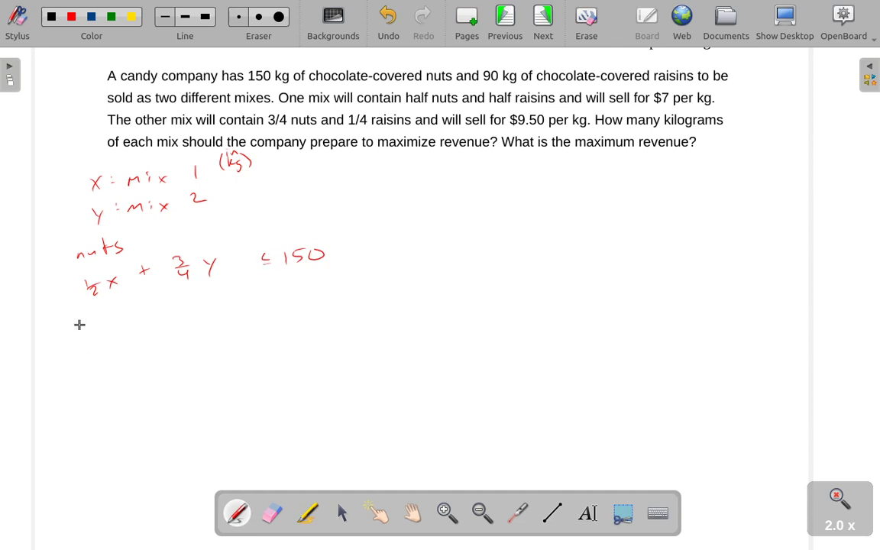
Write the raisins constraint '½x + ¼Y ≤ 90' below the nuts line.
{"action": "mouse_move", "coordinate": [83, 324]}
{"action": "left_mouse_down"}
{"action": "mouse_move", "coordinate": [72, 324]}
{"action": "mouse_move", "coordinate": [122, 316]}
{"action": "left_mouse_up"}
{"action": "mouse_move", "coordinate": [107, 337]}
{"action": "left_mouse_down"}
{"action": "mouse_move", "coordinate": [115, 353]}
{"action": "mouse_move", "coordinate": [169, 330]}
{"action": "left_mouse_up"}
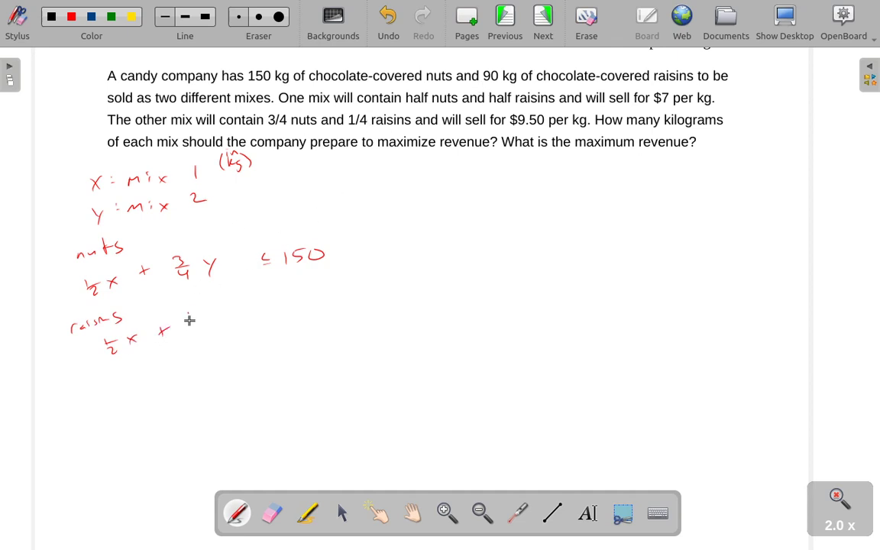
{"action": "left_click_drag", "start_coordinate": [188, 313], "coordinate": [196, 324]}
{"action": "mouse_move", "coordinate": [192, 327]}
{"action": "left_mouse_down"}
{"action": "mouse_move", "coordinate": [199, 334]}
{"action": "mouse_move", "coordinate": [221, 327]}
{"action": "left_mouse_up"}
{"action": "left_click_drag", "start_coordinate": [227, 320], "coordinate": [221, 334]}
{"action": "left_click_drag", "start_coordinate": [257, 304], "coordinate": [265, 307]}
{"action": "left_click_drag", "start_coordinate": [255, 313], "coordinate": [281, 311]}
{"action": "left_click_drag", "start_coordinate": [299, 301], "coordinate": [267, 311]}
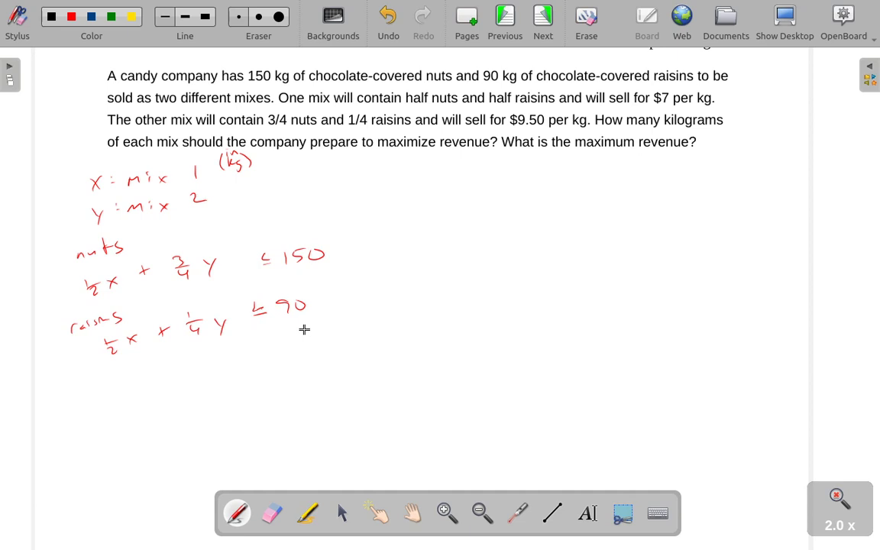
Write 'x ≥ 0' and 'y ≥ 0', then draw the graph axes on the right.
{"action": "left_click_drag", "start_coordinate": [118, 373], "coordinate": [124, 381]}
{"action": "mouse_move", "coordinate": [125, 374]}
{"action": "left_mouse_down"}
{"action": "mouse_move", "coordinate": [119, 381]}
{"action": "mouse_move", "coordinate": [136, 369]}
{"action": "left_mouse_up"}
{"action": "left_click_drag", "start_coordinate": [138, 373], "coordinate": [165, 362]}
{"action": "left_click_drag", "start_coordinate": [127, 391], "coordinate": [128, 419]}
{"action": "left_click_drag", "start_coordinate": [147, 390], "coordinate": [158, 399]}
{"action": "mouse_move", "coordinate": [178, 389]}
{"action": "left_mouse_down"}
{"action": "mouse_move", "coordinate": [170, 396]}
{"action": "mouse_move", "coordinate": [178, 390]}
{"action": "left_mouse_up"}
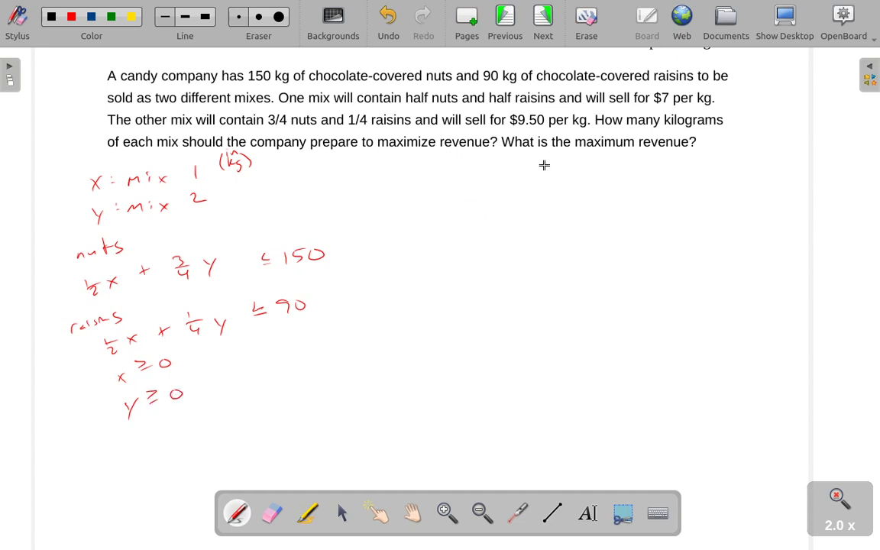
{"action": "mouse_move", "coordinate": [546, 164]}
{"action": "left_mouse_down"}
{"action": "mouse_move", "coordinate": [535, 383]}
{"action": "mouse_move", "coordinate": [745, 385]}
{"action": "left_mouse_up"}
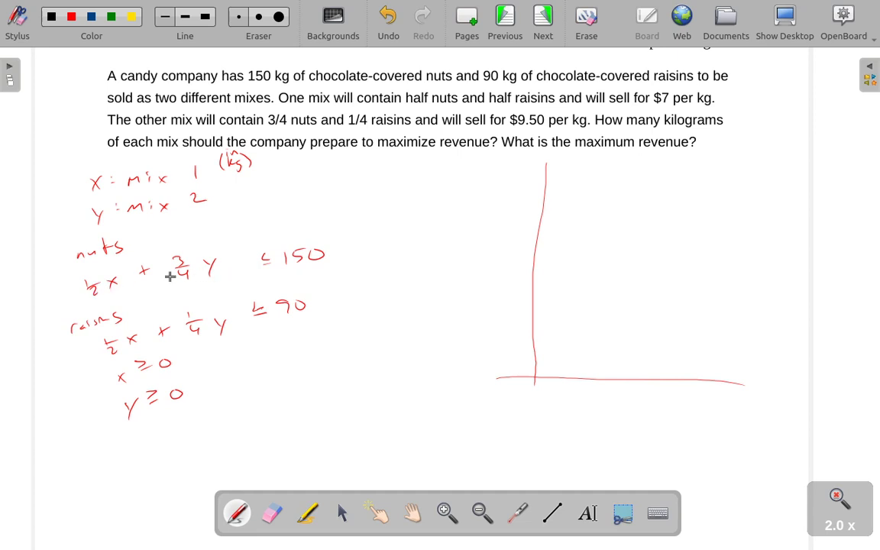
Cross out ½x, undo it, and switch to the TilEm calculator.
{"action": "mouse_move", "coordinate": [86, 294]}
{"action": "left_mouse_down"}
{"action": "mouse_move", "coordinate": [91, 280]}
{"action": "mouse_move", "coordinate": [84, 289]}
{"action": "left_mouse_up"}
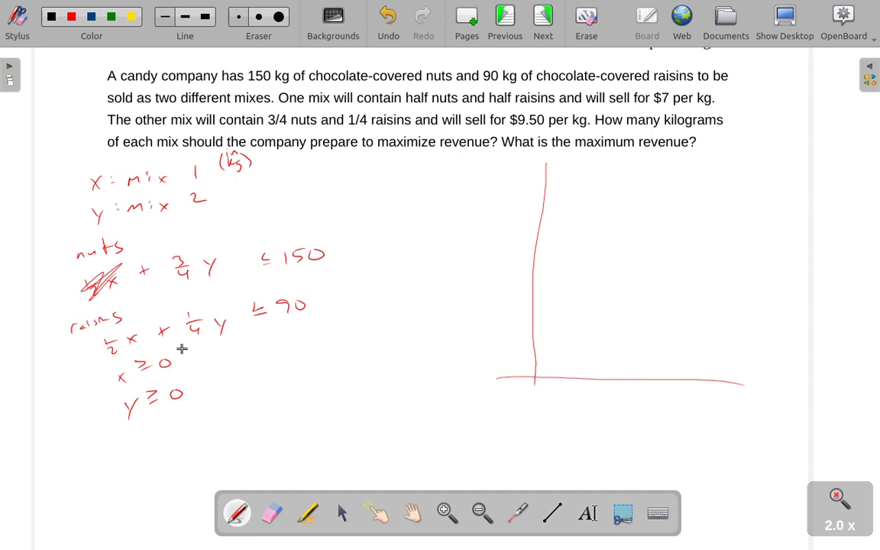
{"action": "key", "text": "ctrl+z"}
{"action": "key", "text": "alt+Tab"}
{"action": "key", "text": "alt+Tab"}
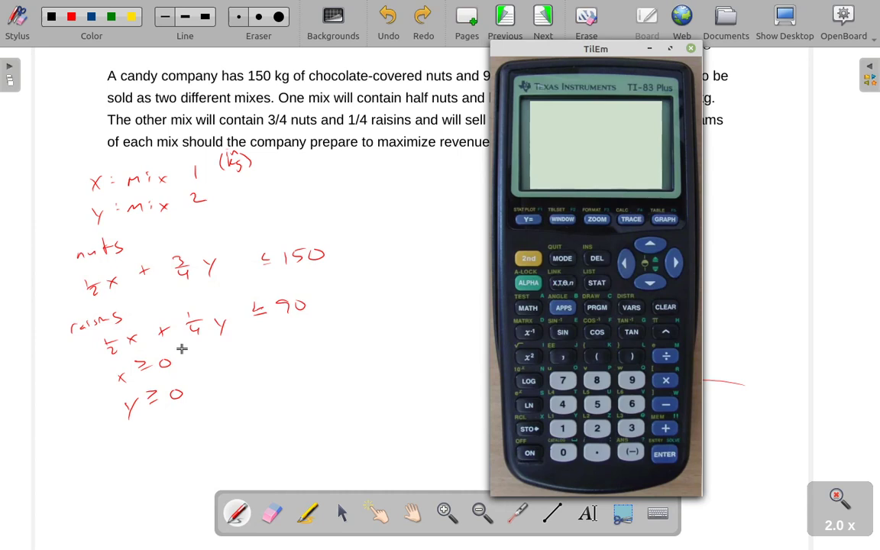
Turn on the TI-83 Plus and evaluate 150*4/3 to get 200.
{"action": "left_click", "coordinate": [529, 455]}
{"action": "type", "text": "150"}
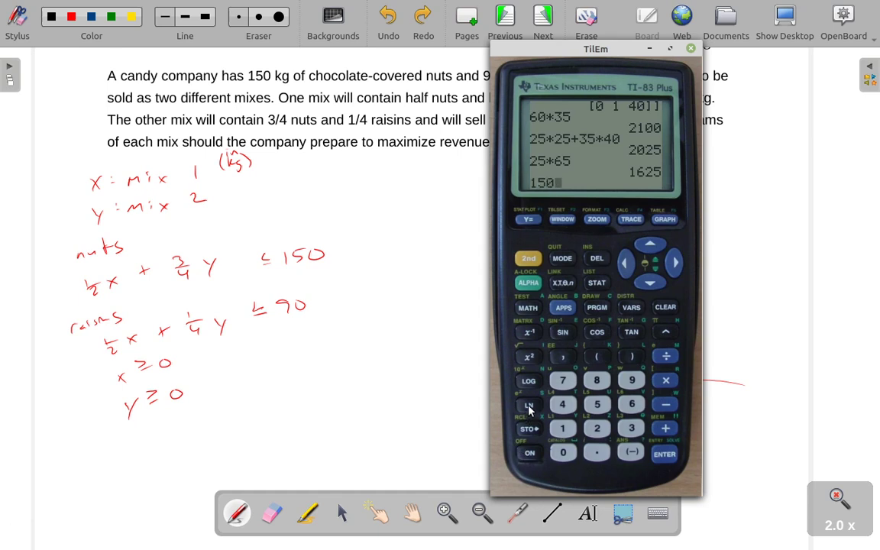
{"action": "type", "text": "*4/3"}
{"action": "key", "text": "Return"}
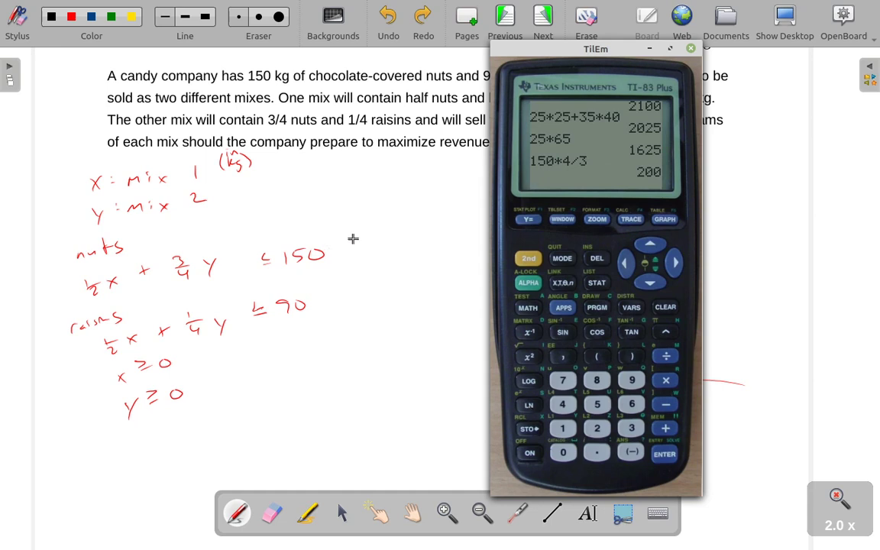
Write the nuts intercept '(0,200)' beside the constraint on the whiteboard.
{"action": "left_click_drag", "start_coordinate": [359, 233], "coordinate": [398, 222]}
{"action": "left_click_drag", "start_coordinate": [407, 217], "coordinate": [408, 228]}
{"action": "left_click_drag", "start_coordinate": [358, 223], "coordinate": [359, 259]}
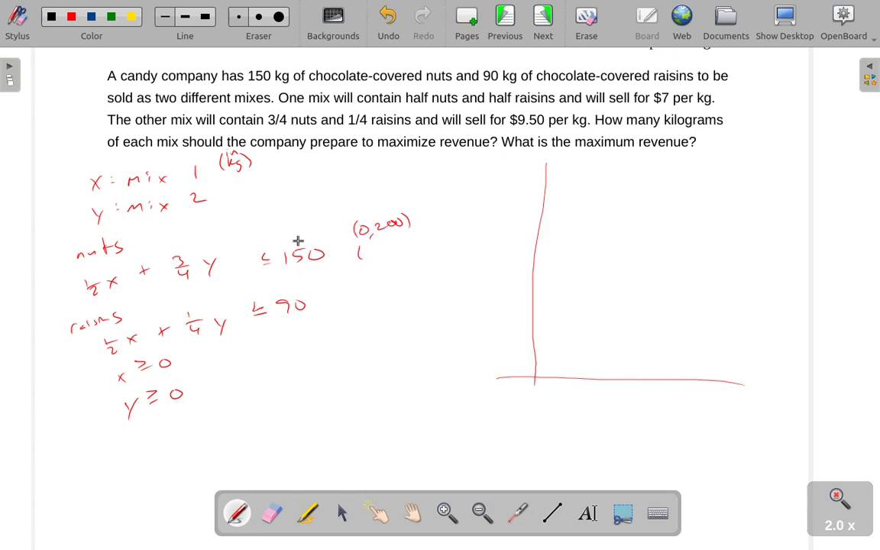
Write the second nuts intercept '(300,0)', fixing it with the eraser.
{"action": "mouse_move", "coordinate": [174, 272]}
{"action": "left_mouse_down"}
{"action": "mouse_move", "coordinate": [189, 256]}
{"action": "mouse_move", "coordinate": [216, 264]}
{"action": "left_mouse_up"}
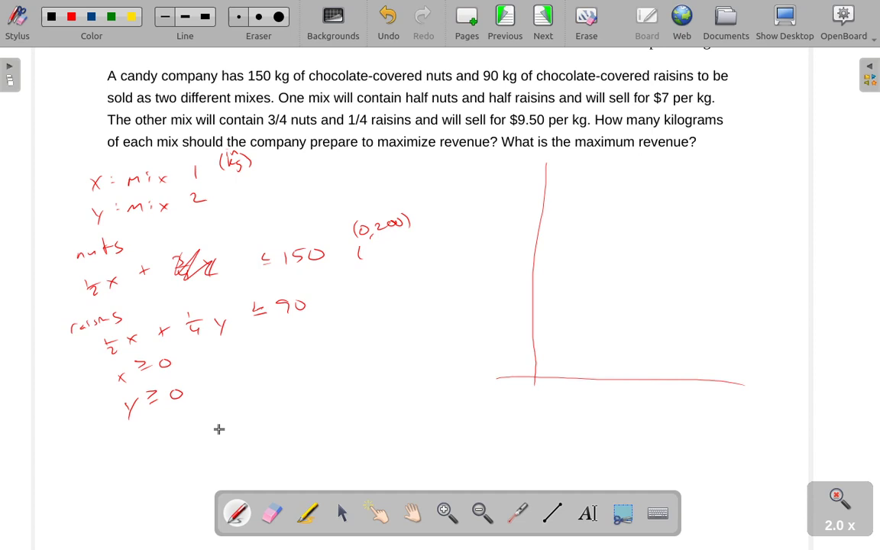
{"action": "key", "text": "ctrl+z"}
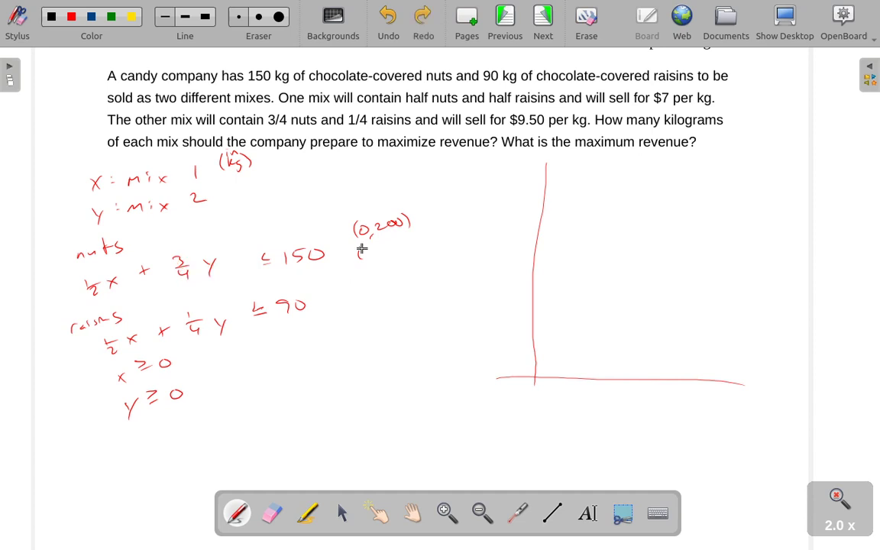
{"action": "mouse_move", "coordinate": [369, 249]}
{"action": "left_mouse_down"}
{"action": "mouse_move", "coordinate": [395, 250]}
{"action": "mouse_move", "coordinate": [418, 235]}
{"action": "mouse_move", "coordinate": [422, 250]}
{"action": "mouse_move", "coordinate": [423, 234]}
{"action": "mouse_move", "coordinate": [417, 256]}
{"action": "left_mouse_up"}
{"action": "left_click", "coordinate": [273, 512]}
{"action": "left_click", "coordinate": [237, 513]}
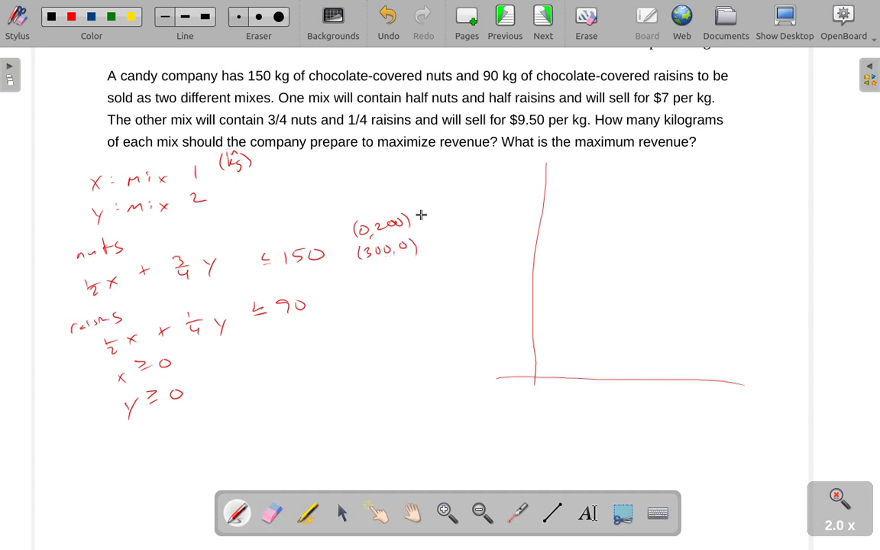
Write 'test(0,0)', '0+0 ≤ 150' and 'true' beside the intercepts.
{"action": "mouse_move", "coordinate": [427, 217]}
{"action": "left_mouse_down"}
{"action": "mouse_move", "coordinate": [489, 205]}
{"action": "mouse_move", "coordinate": [434, 213]}
{"action": "left_mouse_up"}
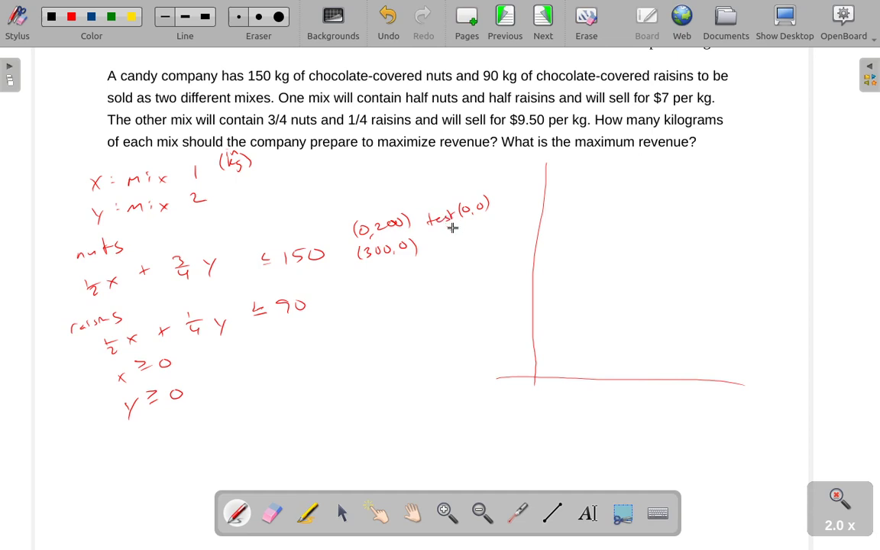
{"action": "left_click_drag", "start_coordinate": [451, 227], "coordinate": [481, 226]}
{"action": "mouse_move", "coordinate": [485, 217]}
{"action": "left_mouse_down"}
{"action": "mouse_move", "coordinate": [498, 215]}
{"action": "mouse_move", "coordinate": [465, 245]}
{"action": "left_mouse_up"}
{"action": "left_click_drag", "start_coordinate": [471, 242], "coordinate": [488, 238]}
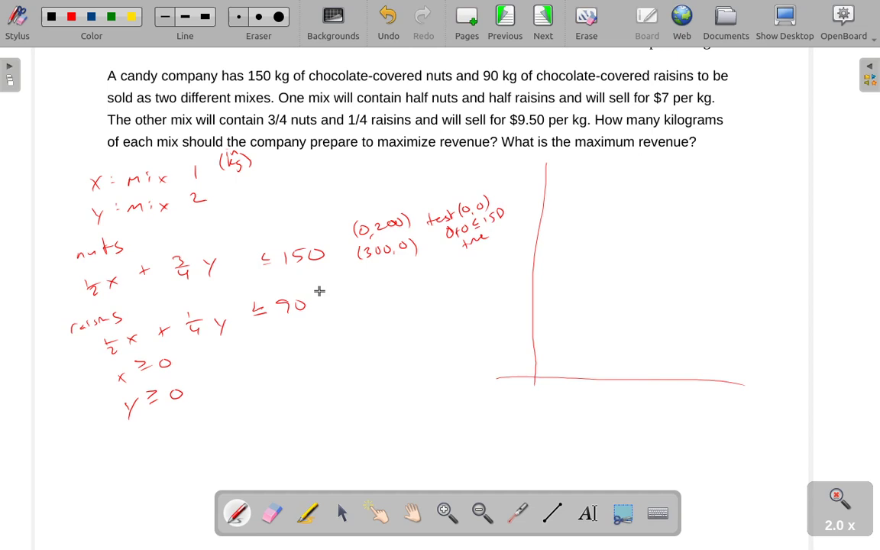
Retrace the plus sign in the raisins constraint, leaving ½x intact.
{"action": "left_click_drag", "start_coordinate": [163, 326], "coordinate": [163, 337]}
{"action": "left_click_drag", "start_coordinate": [157, 331], "coordinate": [169, 330]}
{"action": "left_click_drag", "start_coordinate": [104, 348], "coordinate": [142, 327]}
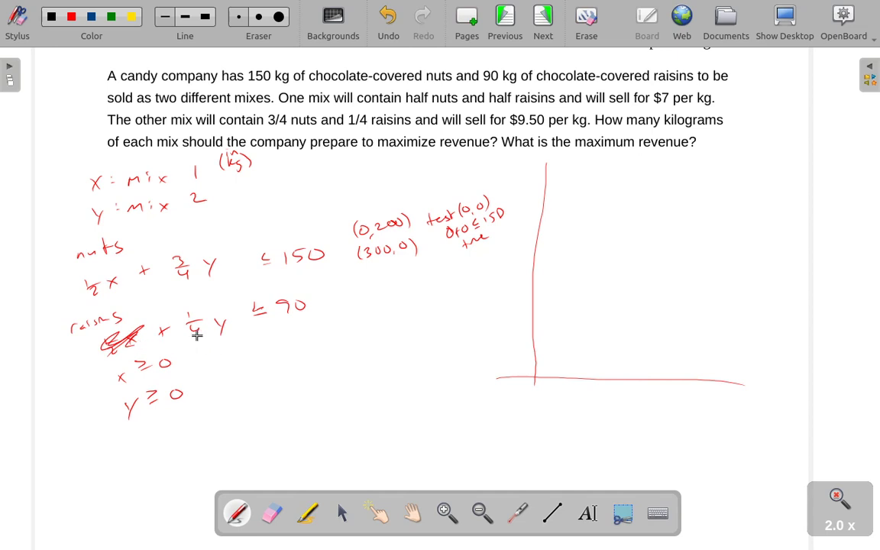
{"action": "key", "text": "ctrl+z"}
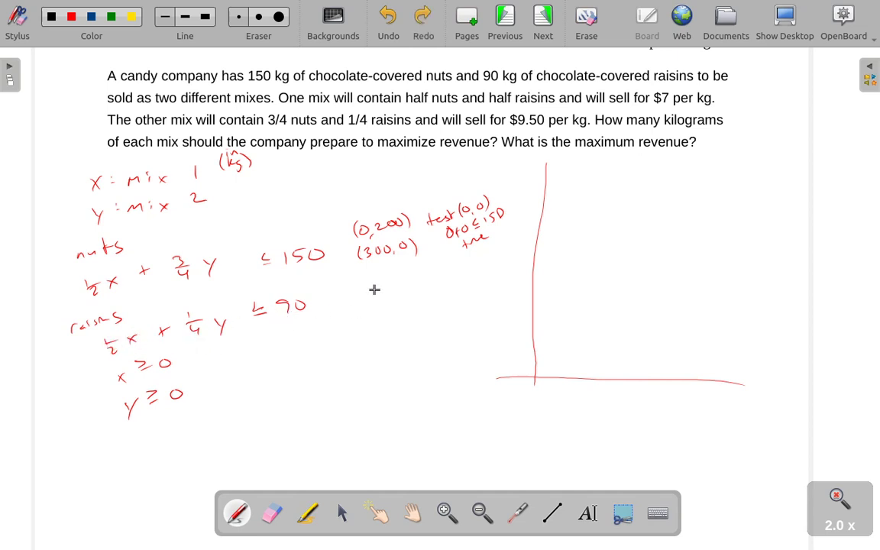
Write the raisins intercepts '(0,360)' and '(180,0)' beside the raisins line.
{"action": "left_click_drag", "start_coordinate": [347, 292], "coordinate": [366, 299]}
{"action": "mouse_move", "coordinate": [379, 287]}
{"action": "left_mouse_down"}
{"action": "mouse_move", "coordinate": [374, 295]}
{"action": "mouse_move", "coordinate": [386, 289]}
{"action": "mouse_move", "coordinate": [337, 307]}
{"action": "left_mouse_up"}
{"action": "left_click_drag", "start_coordinate": [393, 284], "coordinate": [394, 303]}
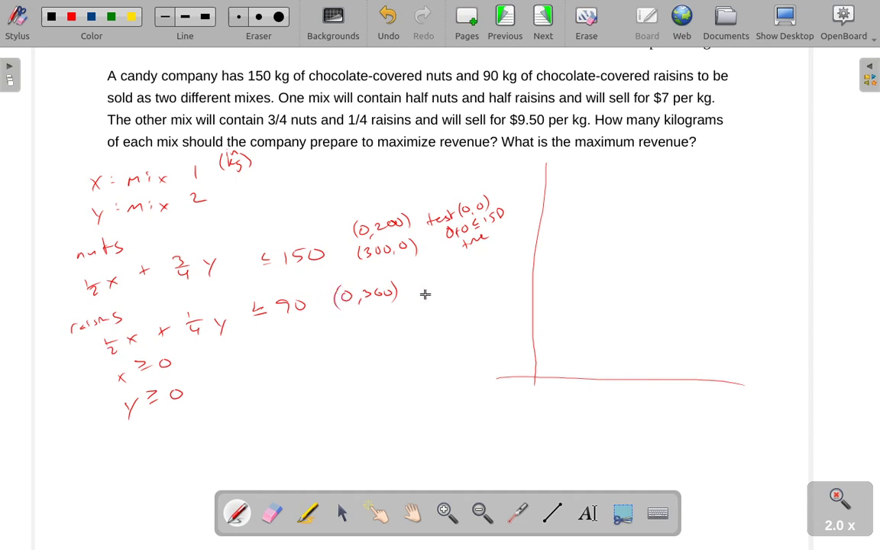
{"action": "left_click_drag", "start_coordinate": [337, 314], "coordinate": [335, 329]}
{"action": "left_click_drag", "start_coordinate": [394, 309], "coordinate": [396, 323]}
{"action": "mouse_move", "coordinate": [188, 331]}
{"action": "left_mouse_down"}
{"action": "mouse_move", "coordinate": [207, 307]}
{"action": "mouse_move", "coordinate": [227, 334]}
{"action": "left_mouse_up"}
{"action": "left_click_drag", "start_coordinate": [205, 334], "coordinate": [238, 326]}
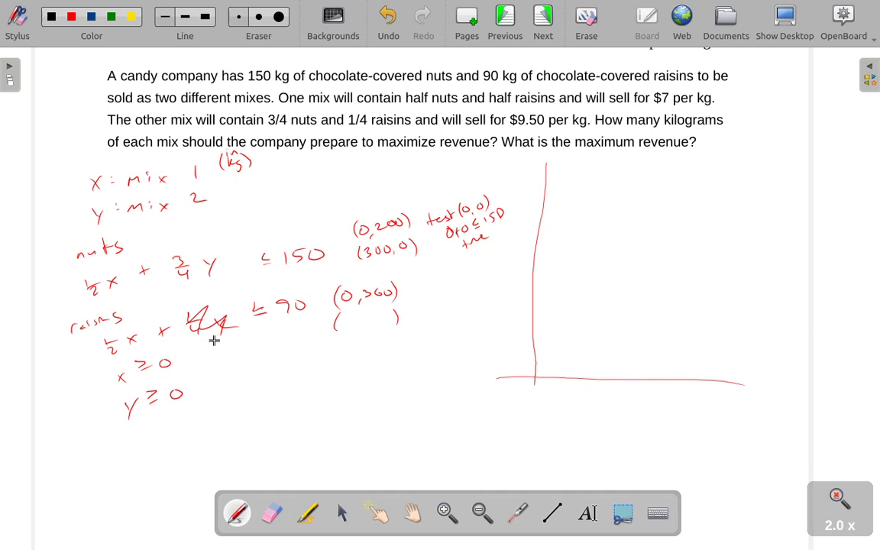
{"action": "key", "text": "ctrl+z"}
{"action": "key", "text": "ctrl+z"}
{"action": "key", "text": "ctrl+z"}
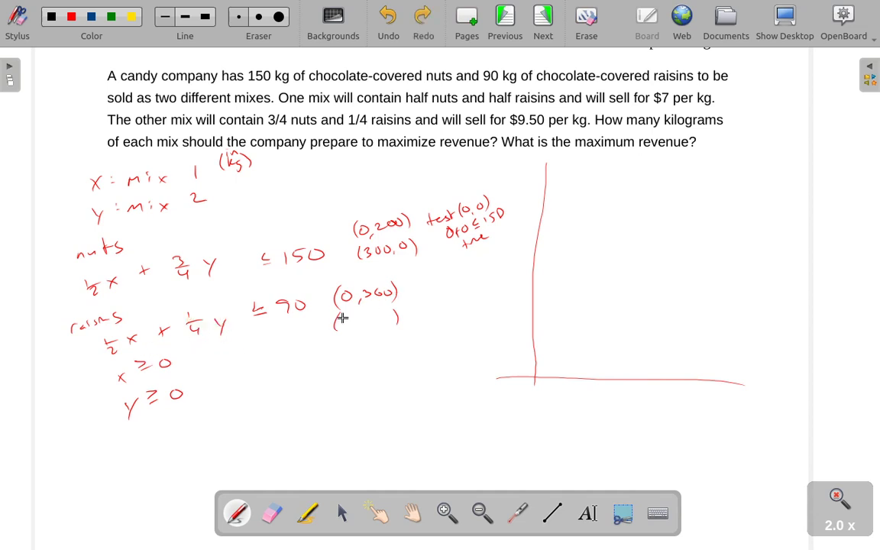
{"action": "mouse_move", "coordinate": [342, 310]}
{"action": "left_mouse_down"}
{"action": "mouse_move", "coordinate": [342, 326]}
{"action": "mouse_move", "coordinate": [361, 312]}
{"action": "left_mouse_up"}
{"action": "mouse_move", "coordinate": [371, 321]}
{"action": "left_mouse_down"}
{"action": "mouse_move", "coordinate": [368, 329]}
{"action": "mouse_move", "coordinate": [380, 312]}
{"action": "left_mouse_up"}
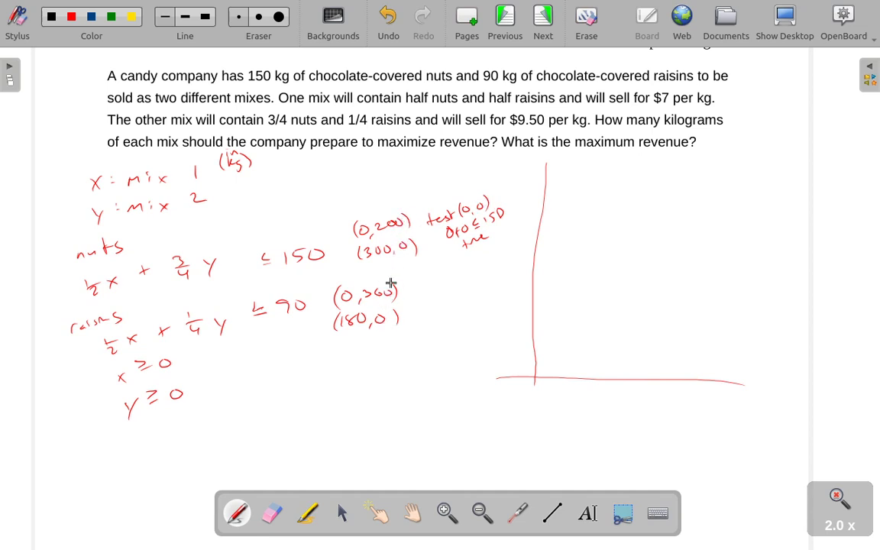
Add tick marks and '400' labels along both graph axes.
{"action": "left_click_drag", "start_coordinate": [531, 331], "coordinate": [541, 331]}
{"action": "mouse_move", "coordinate": [539, 185]}
{"action": "left_mouse_down"}
{"action": "mouse_move", "coordinate": [551, 184]}
{"action": "mouse_move", "coordinate": [528, 179]}
{"action": "mouse_move", "coordinate": [543, 180]}
{"action": "left_mouse_up"}
{"action": "mouse_move", "coordinate": [645, 375]}
{"action": "left_mouse_down"}
{"action": "mouse_move", "coordinate": [745, 383]}
{"action": "mouse_move", "coordinate": [742, 398]}
{"action": "mouse_move", "coordinate": [760, 391]}
{"action": "left_mouse_up"}
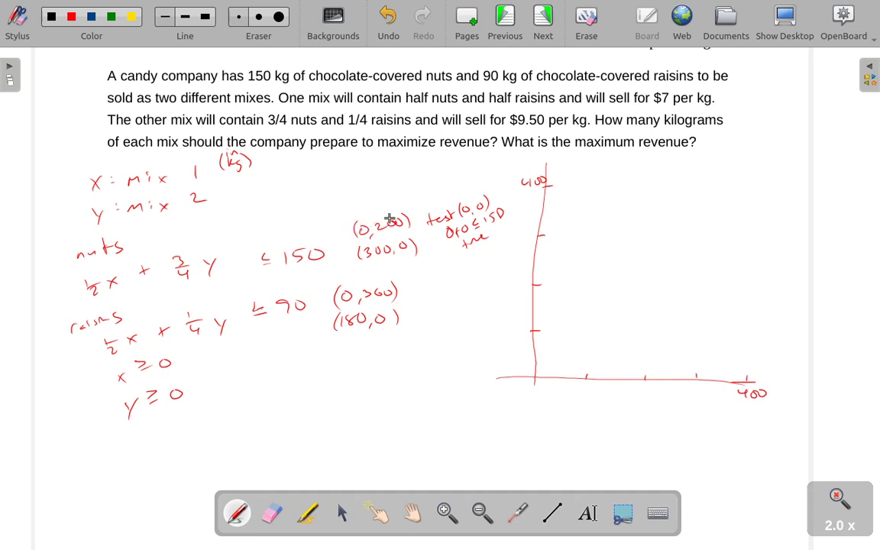
Draw the nuts line from (0,200) to (300,0), label it 1, and mark its feasible side.
{"action": "left_click", "coordinate": [535, 285]}
{"action": "left_click", "coordinate": [552, 512]}
{"action": "mouse_move", "coordinate": [535, 285]}
{"action": "left_mouse_down"}
{"action": "mouse_move", "coordinate": [579, 290]}
{"action": "mouse_move", "coordinate": [695, 375]}
{"action": "mouse_move", "coordinate": [702, 363]}
{"action": "left_mouse_up"}
{"action": "left_click", "coordinate": [236, 512]}
{"action": "left_click_drag", "start_coordinate": [700, 349], "coordinate": [698, 350]}
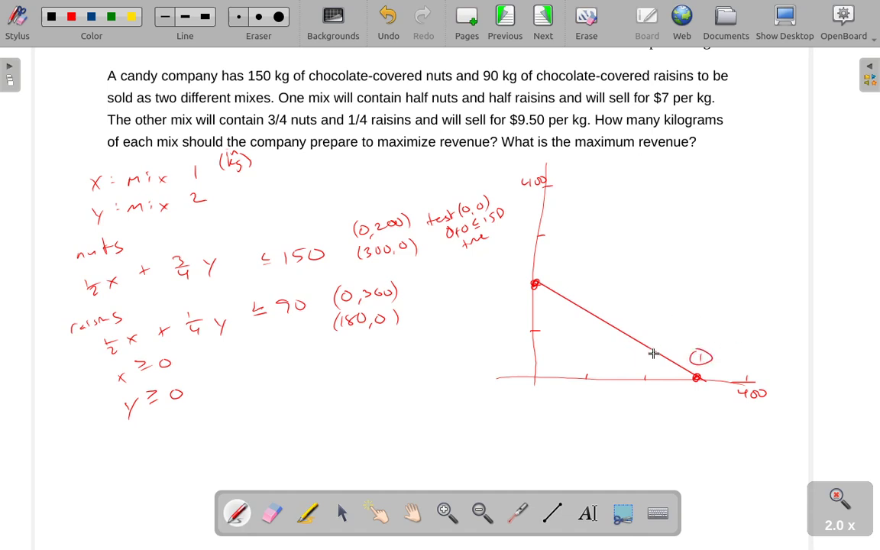
{"action": "left_click_drag", "start_coordinate": [661, 356], "coordinate": [655, 363]}
Write 'test(0,0) true' for raisins and plot its intercepts at 360 and 180.
{"action": "mouse_move", "coordinate": [423, 295]}
{"action": "left_mouse_down"}
{"action": "mouse_move", "coordinate": [478, 289]}
{"action": "mouse_move", "coordinate": [455, 279]}
{"action": "mouse_move", "coordinate": [448, 306]}
{"action": "mouse_move", "coordinate": [464, 308]}
{"action": "mouse_move", "coordinate": [457, 300]}
{"action": "left_mouse_up"}
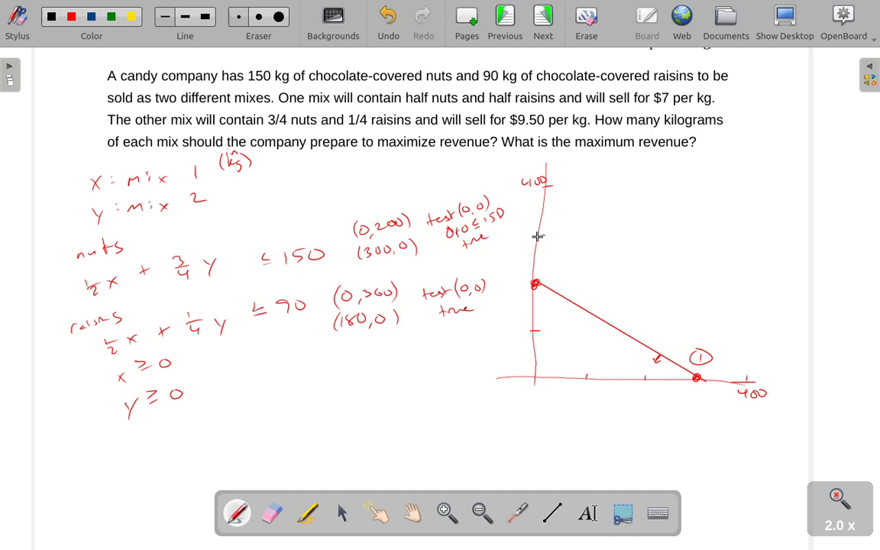
{"action": "left_click_drag", "start_coordinate": [537, 236], "coordinate": [543, 235]}
{"action": "left_click", "coordinate": [542, 202]}
{"action": "left_click", "coordinate": [627, 378]}
Draw the raisins line from (0,360) to (180,0), label it 2, and mark its feasible side.
{"action": "left_click", "coordinate": [553, 512]}
{"action": "left_click_drag", "start_coordinate": [543, 201], "coordinate": [627, 378]}
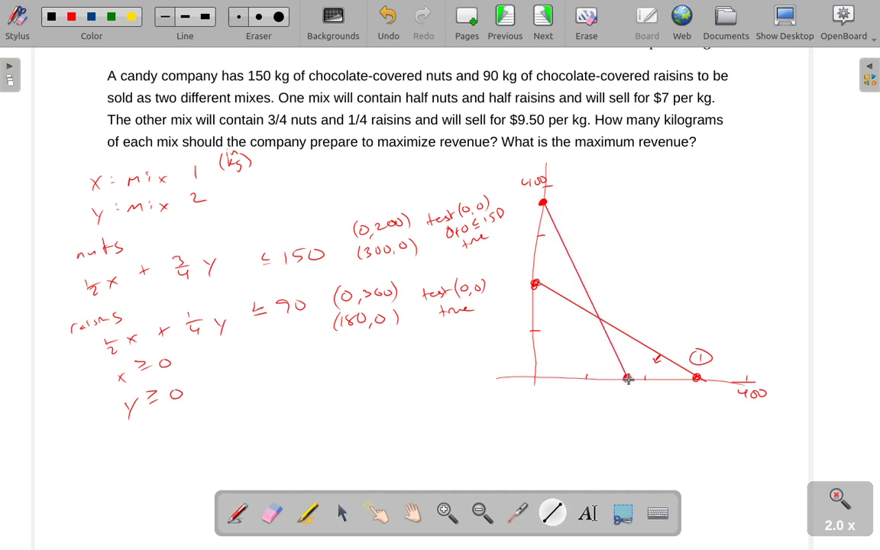
{"action": "left_click", "coordinate": [236, 513]}
{"action": "left_click_drag", "start_coordinate": [561, 201], "coordinate": [568, 209]}
{"action": "left_click_drag", "start_coordinate": [569, 200], "coordinate": [557, 200]}
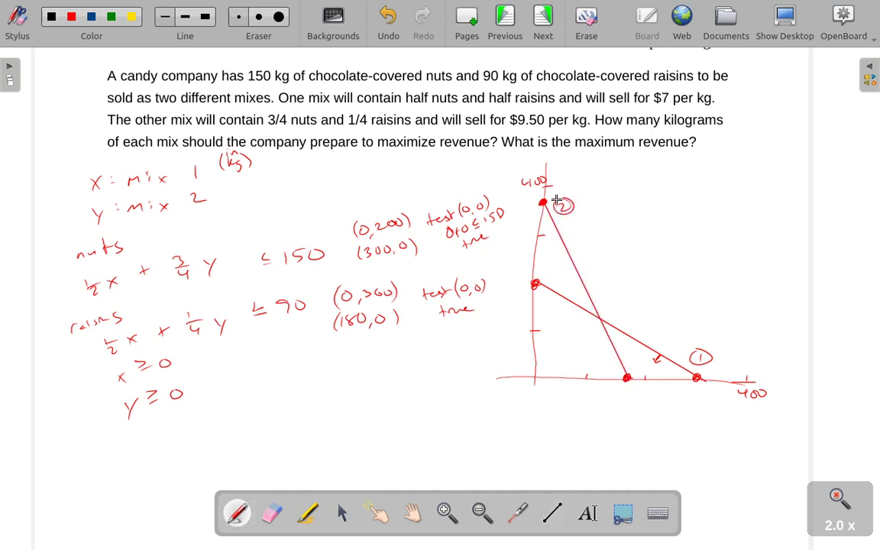
{"action": "left_click_drag", "start_coordinate": [615, 353], "coordinate": [611, 360]}
Hatch the feasible region, circle the intersection and origin corners, and pan down.
{"action": "mouse_move", "coordinate": [543, 300]}
{"action": "left_mouse_down"}
{"action": "mouse_move", "coordinate": [539, 293]}
{"action": "mouse_move", "coordinate": [543, 338]}
{"action": "mouse_move", "coordinate": [566, 360]}
{"action": "mouse_move", "coordinate": [621, 373]}
{"action": "left_mouse_up"}
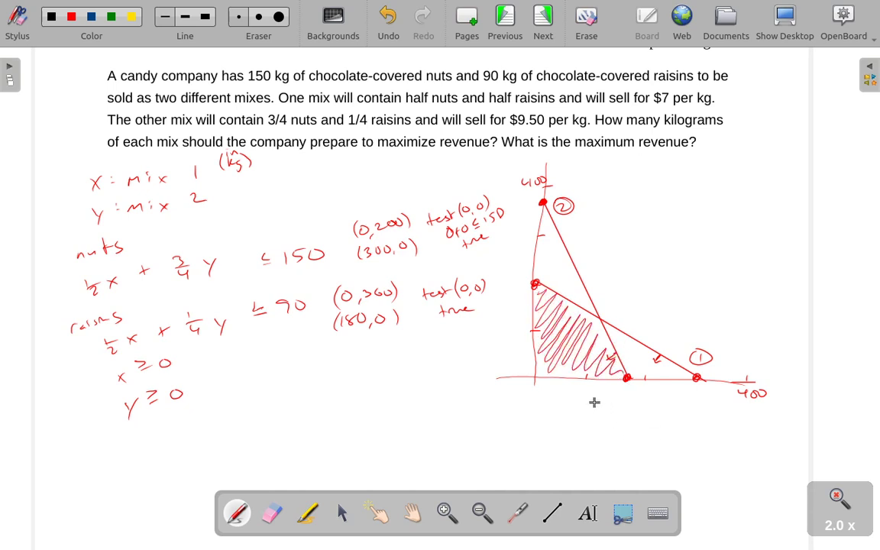
{"action": "left_click_drag", "start_coordinate": [596, 323], "coordinate": [598, 317]}
{"action": "left_click_drag", "start_coordinate": [537, 377], "coordinate": [536, 374]}
{"action": "left_click", "coordinate": [412, 513]}
{"action": "left_click_drag", "start_coordinate": [506, 420], "coordinate": [508, 337]}
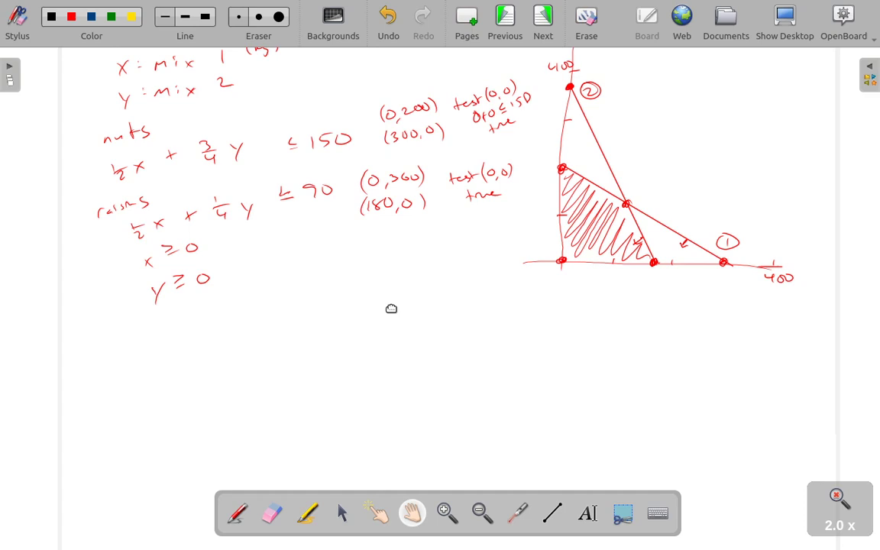
Circle the four corners of the shaded feasible region in blue.
{"action": "left_click", "coordinate": [88, 16]}
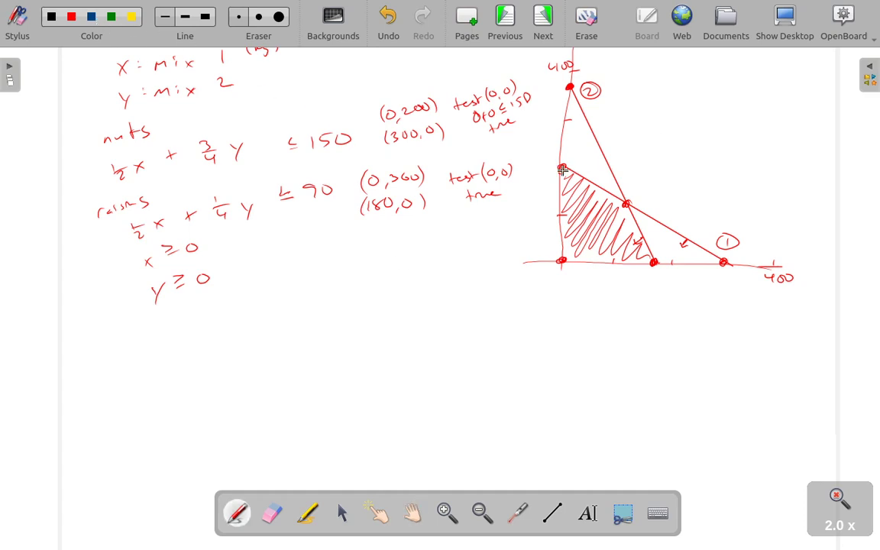
{"action": "left_click_drag", "start_coordinate": [563, 170], "coordinate": [561, 167]}
{"action": "left_click_drag", "start_coordinate": [627, 203], "coordinate": [626, 203]}
{"action": "left_click_drag", "start_coordinate": [653, 262], "coordinate": [654, 261]}
{"action": "left_click_drag", "start_coordinate": [564, 259], "coordinate": [562, 260]}
Write the first corner point '(0,0)' below the inequalities.
{"action": "left_click_drag", "start_coordinate": [270, 342], "coordinate": [279, 348]}
{"action": "left_click_drag", "start_coordinate": [292, 337], "coordinate": [292, 337]}
{"action": "mouse_move", "coordinate": [300, 335]}
{"action": "left_mouse_down"}
{"action": "mouse_move", "coordinate": [302, 346]}
{"action": "mouse_move", "coordinate": [253, 352]}
{"action": "left_mouse_up"}
{"action": "left_click_drag", "start_coordinate": [561, 169], "coordinate": [560, 167]}
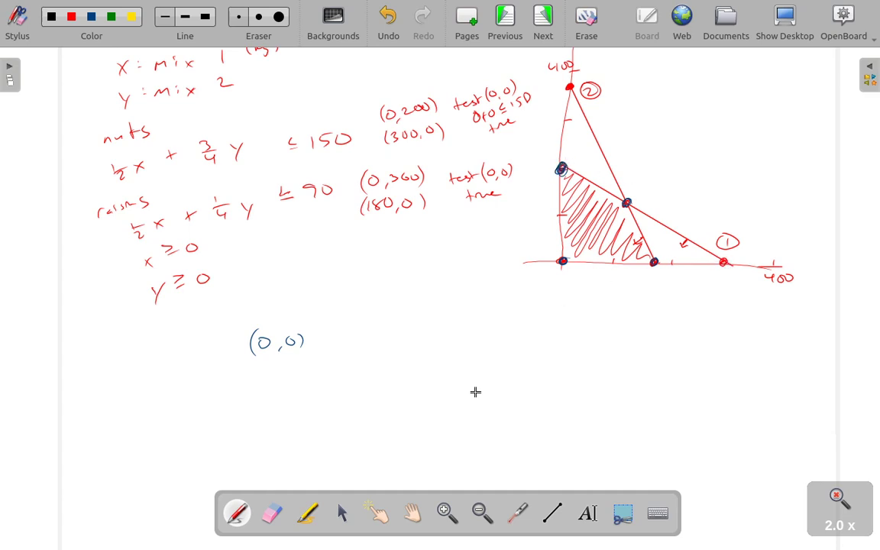
Add the next corner point '(0,200)' to the list.
{"action": "left_click", "coordinate": [412, 508]}
{"action": "left_click_drag", "start_coordinate": [486, 244], "coordinate": [485, 309]}
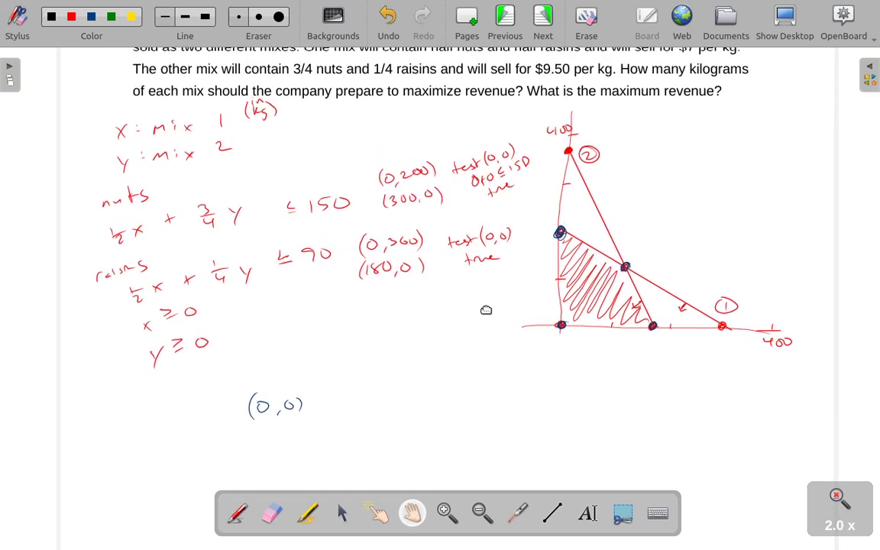
{"action": "left_click", "coordinate": [238, 510]}
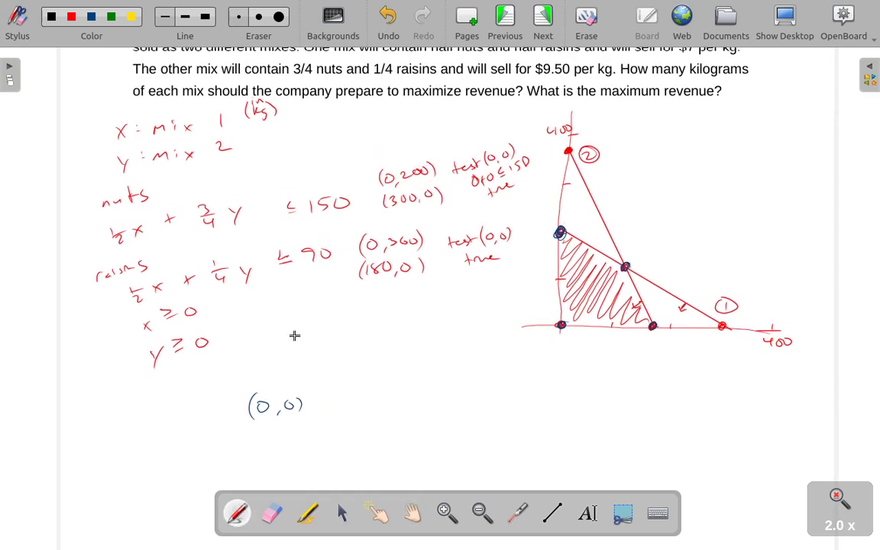
{"action": "mouse_move", "coordinate": [263, 432]}
{"action": "left_mouse_down"}
{"action": "mouse_move", "coordinate": [300, 425]}
{"action": "mouse_move", "coordinate": [250, 432]}
{"action": "mouse_move", "coordinate": [253, 443]}
{"action": "left_mouse_up"}
{"action": "left_click", "coordinate": [413, 510]}
{"action": "left_click_drag", "start_coordinate": [532, 420], "coordinate": [505, 355]}
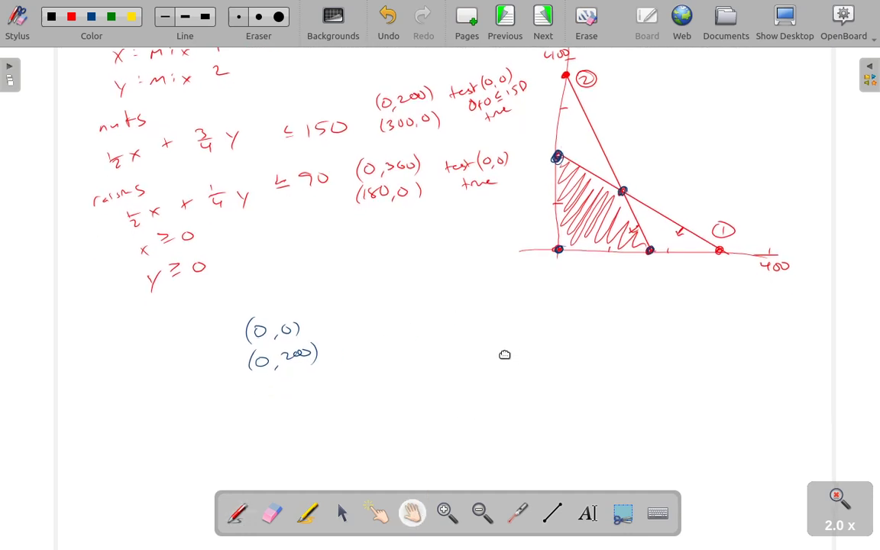
{"action": "left_click", "coordinate": [237, 511]}
Point an arrow at the corner where lines 1 and 2 meet and label it '1+2'.
{"action": "mouse_move", "coordinate": [635, 178]}
{"action": "left_mouse_down"}
{"action": "mouse_move", "coordinate": [657, 162]}
{"action": "mouse_move", "coordinate": [644, 179]}
{"action": "left_mouse_up"}
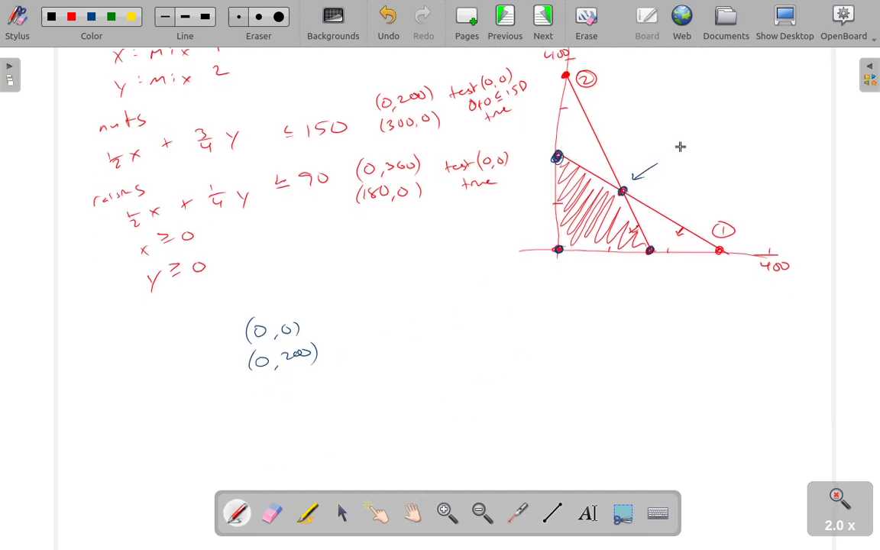
{"action": "left_click_drag", "start_coordinate": [672, 142], "coordinate": [674, 153]}
{"action": "left_click_drag", "start_coordinate": [677, 146], "coordinate": [687, 146]}
{"action": "mouse_move", "coordinate": [682, 140]}
{"action": "left_mouse_down"}
{"action": "mouse_move", "coordinate": [682, 150]}
{"action": "mouse_move", "coordinate": [712, 147]}
{"action": "left_mouse_up"}
{"action": "key", "text": "alt+Tab"}
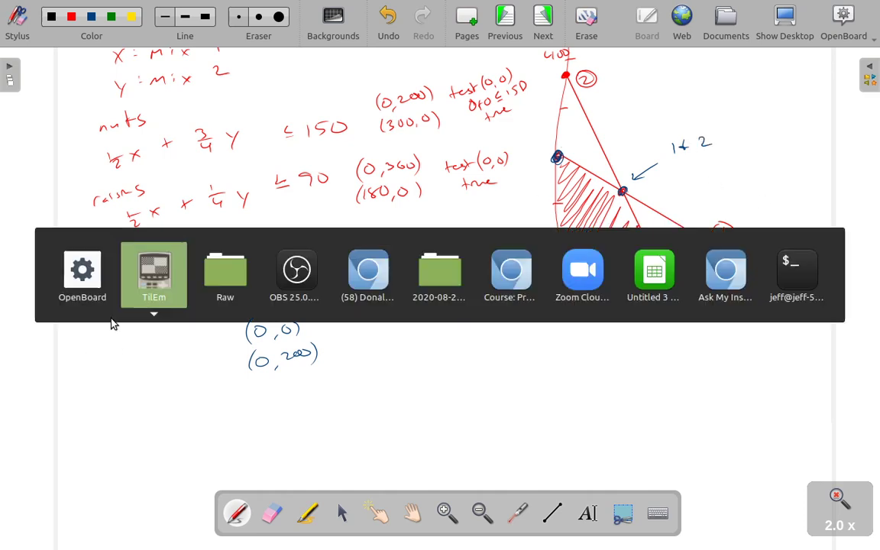
{"action": "key", "text": "alt+Tab"}
{"action": "key", "text": "alt+Tab"}
{"action": "key", "text": "alt+Tab"}
{"action": "key", "text": "alt+Tab"}
{"action": "key", "text": "alt+Tab"}
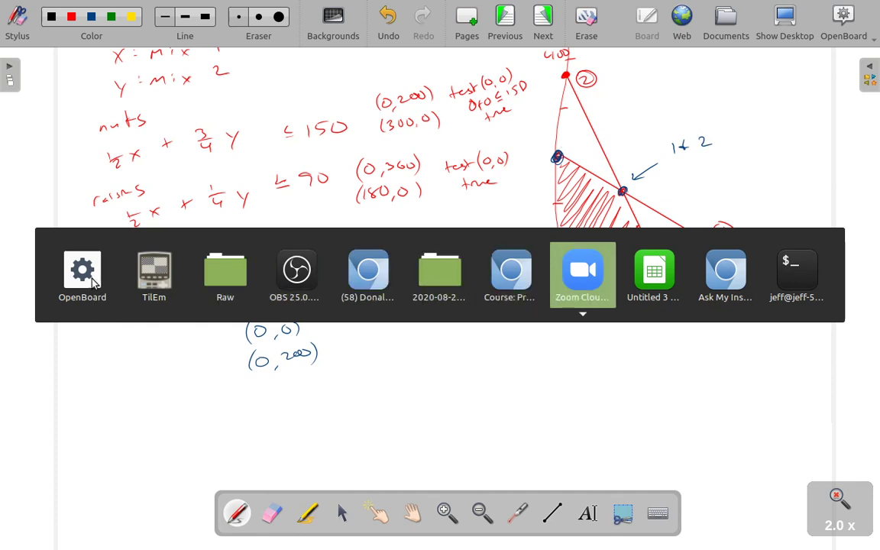
In TilEm, open the MATRX EDIT entry for 2×3 matrix [A] at element 1,1, then hide the calculator.
{"action": "left_click", "coordinate": [160, 250]}
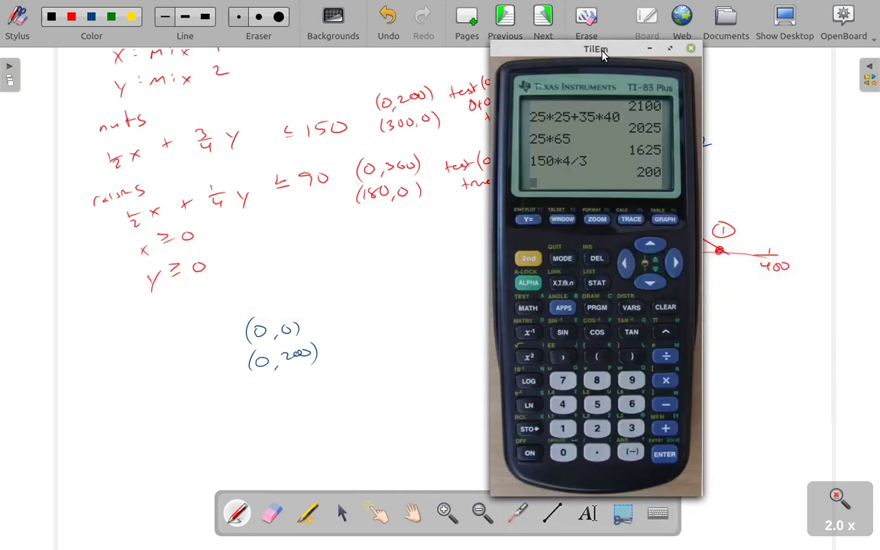
{"action": "left_click_drag", "start_coordinate": [596, 49], "coordinate": [603, 48]}
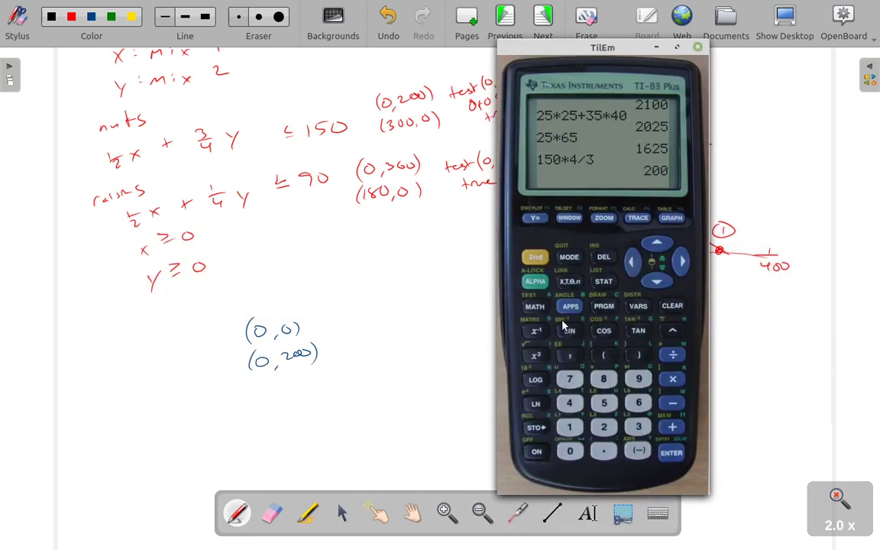
{"action": "left_click", "coordinate": [536, 257]}
{"action": "left_click", "coordinate": [536, 330]}
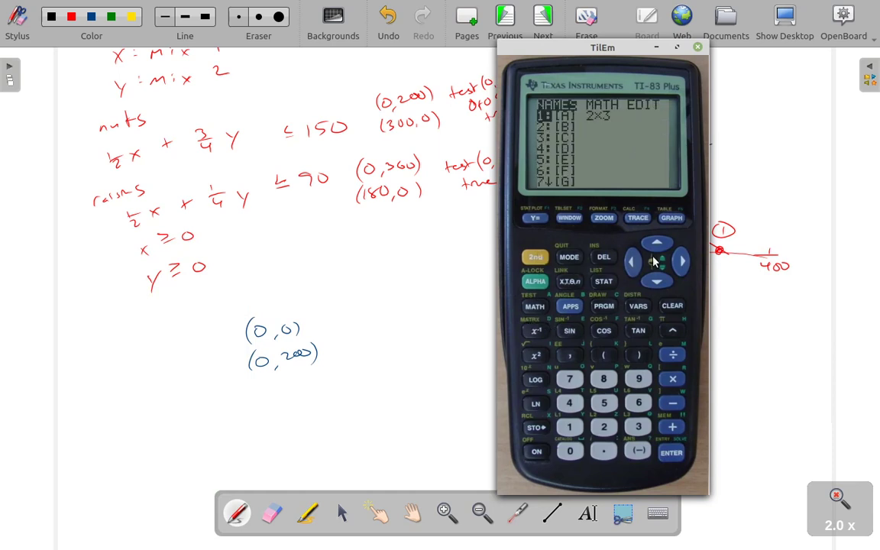
{"action": "key", "text": "Left"}
{"action": "left_click", "coordinate": [676, 457]}
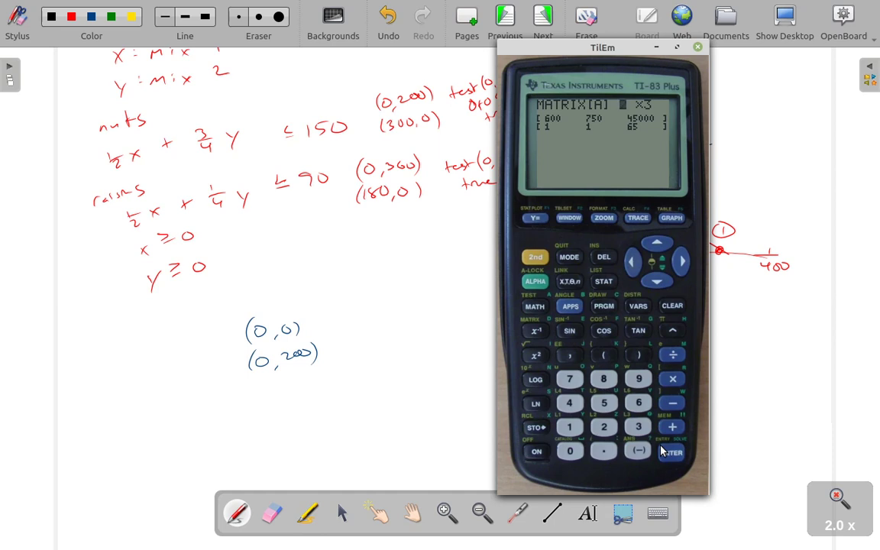
{"action": "left_click", "coordinate": [663, 451]}
{"action": "left_click", "coordinate": [663, 452]}
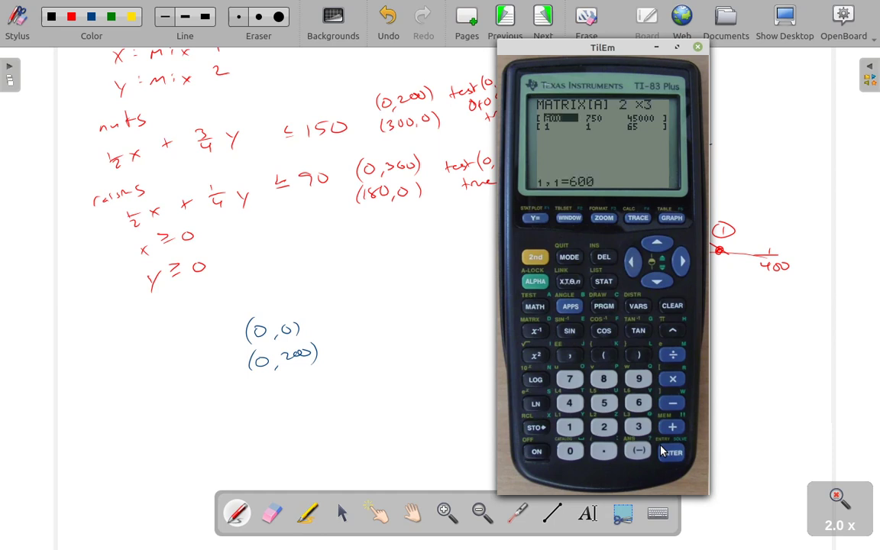
{"action": "key", "text": "alt+Tab"}
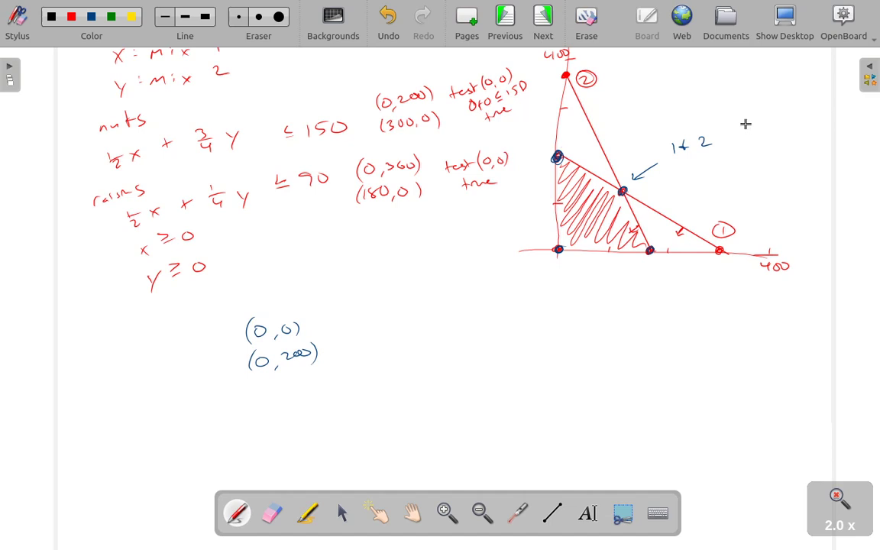
Write the equations ½x + ¾y = 150 and ½x + ¼y = 90 to the right of the graph.
{"action": "mouse_move", "coordinate": [746, 123]}
{"action": "left_mouse_down"}
{"action": "mouse_move", "coordinate": [746, 134]}
{"action": "mouse_move", "coordinate": [842, 107]}
{"action": "left_mouse_up"}
{"action": "left_click_drag", "start_coordinate": [756, 149], "coordinate": [801, 145]}
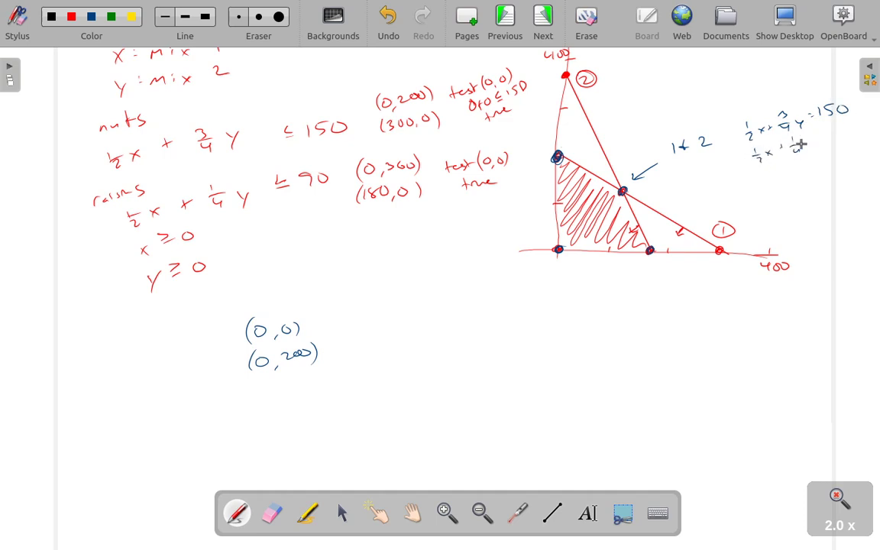
{"action": "mouse_move", "coordinate": [849, 128]}
{"action": "left_mouse_down"}
{"action": "mouse_move", "coordinate": [846, 139]}
{"action": "mouse_move", "coordinate": [853, 128]}
{"action": "left_mouse_up"}
Store .5 in matrix [A] element 1,1, replacing a mistaken .50*4/3 entry.
{"action": "key", "text": "alt+Tab"}
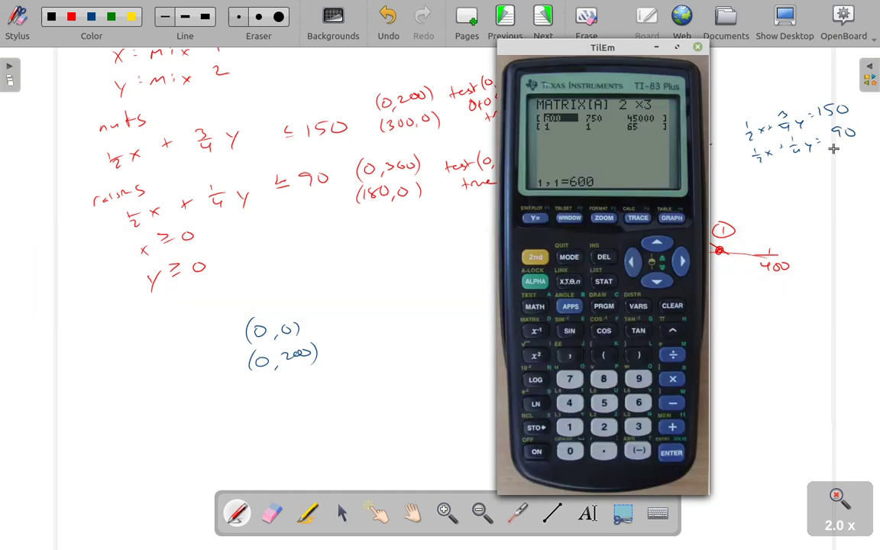
{"action": "type", "text": ".50*4/3"}
{"action": "key", "text": "Return"}
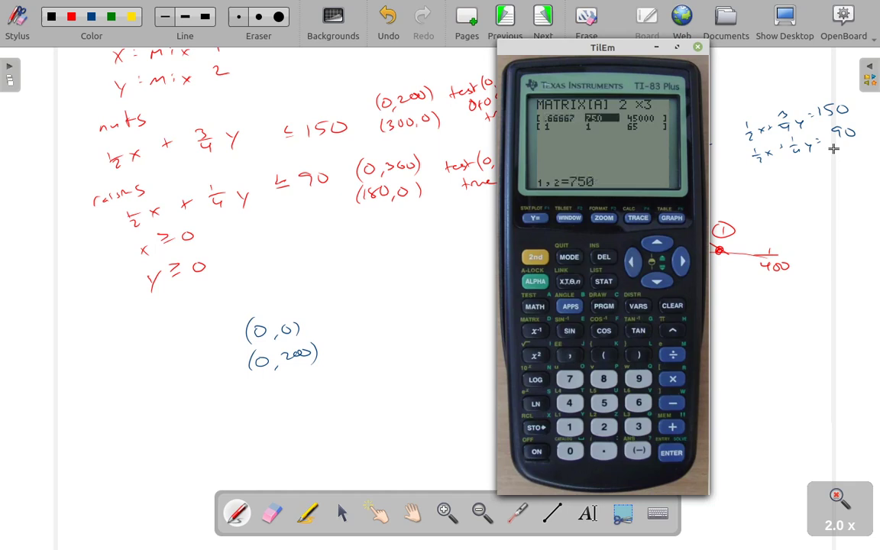
{"action": "key", "text": "Left"}
{"action": "type", "text": ".5"}
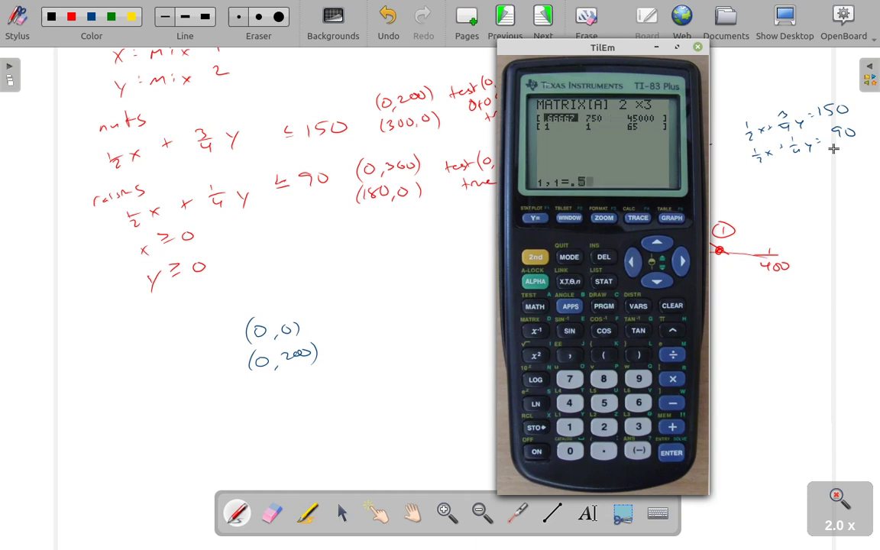
{"action": "key", "text": "Return"}
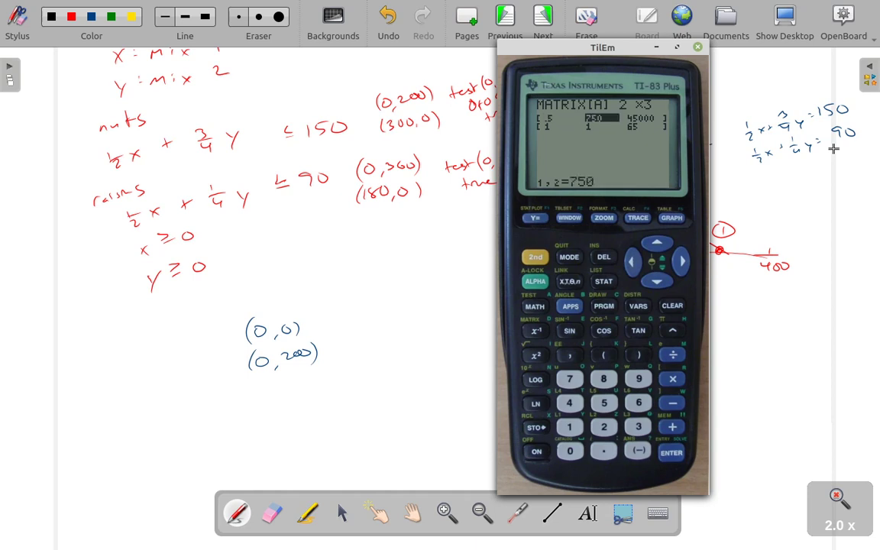
Enter 3/4 and 150 to complete row 1, then 1/2 for element 2,1, quitting the syntax error.
{"action": "type", "text": "3/4"}
{"action": "key", "text": "Return"}
{"action": "type", "text": "150"}
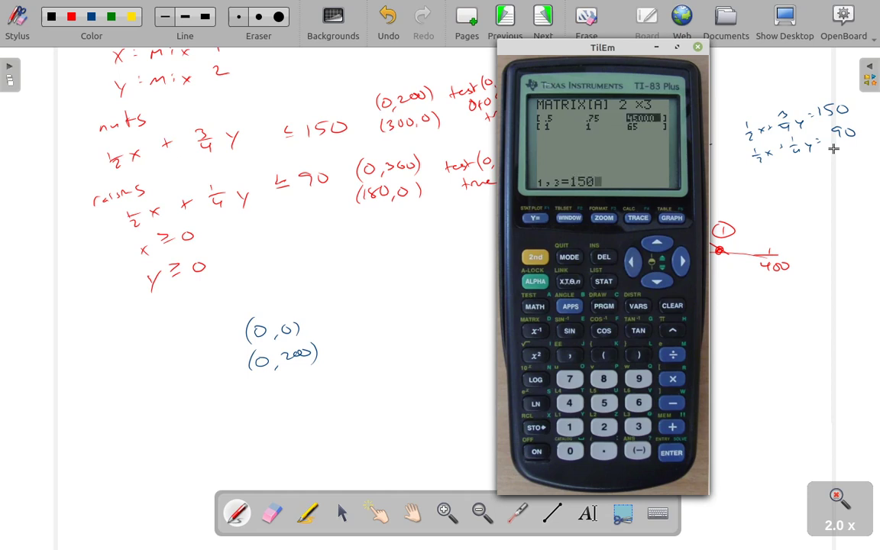
{"action": "key", "text": "Return"}
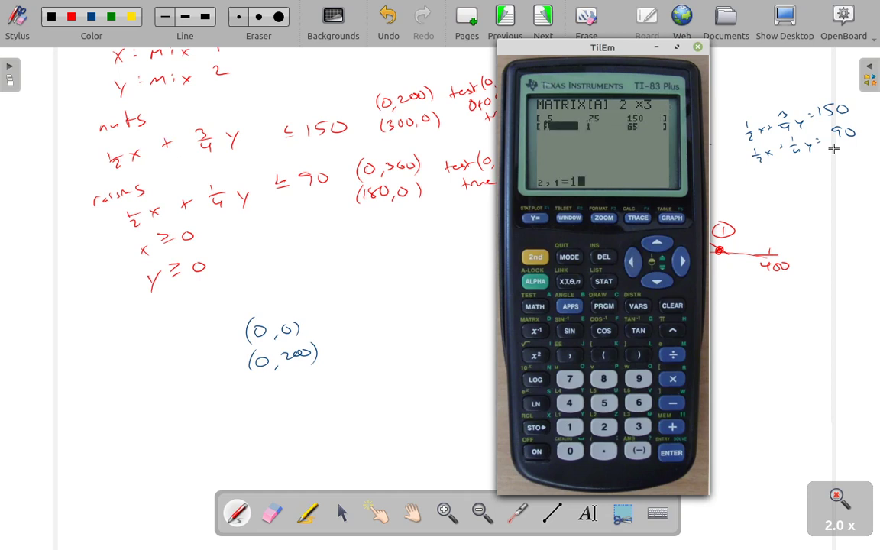
{"action": "type", "text": "/2"}
{"action": "key", "text": "Return"}
{"action": "type", "text": "/"}
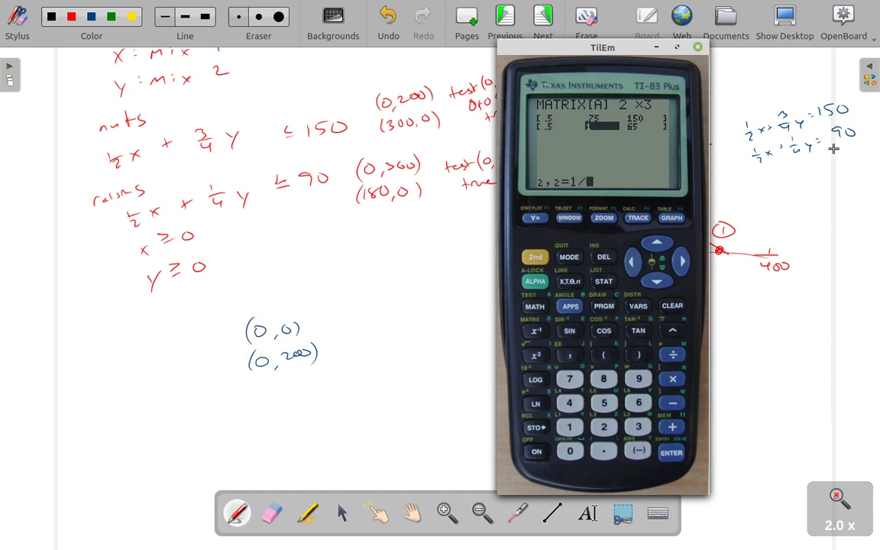
{"action": "key", "text": "Return"}
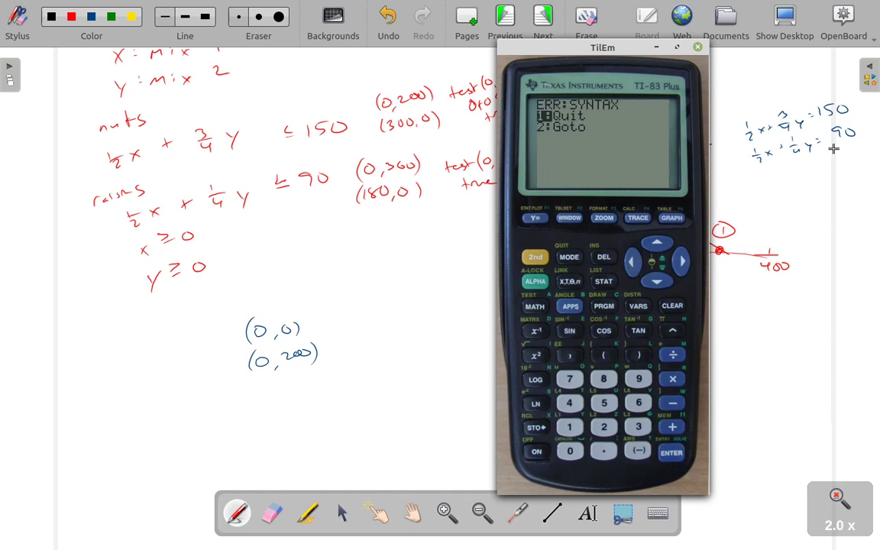
{"action": "key", "text": "1"}
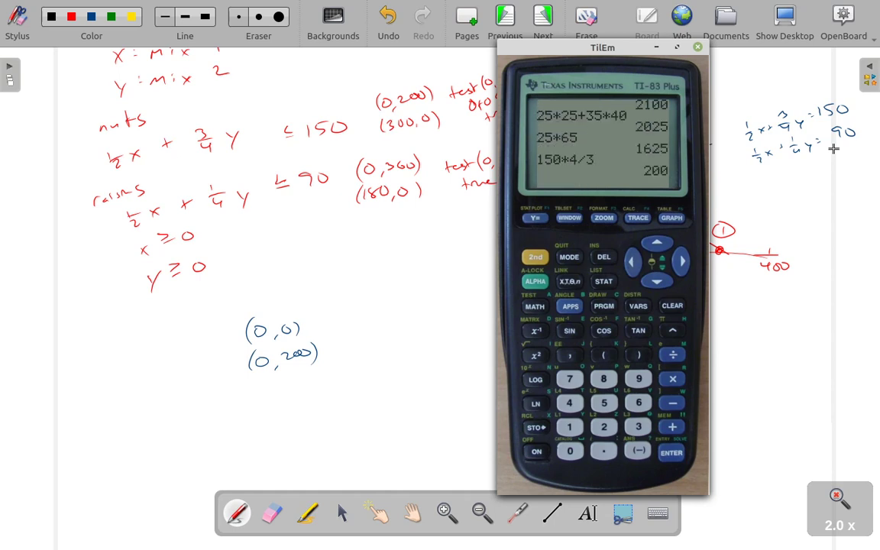
Reopen matrix [A] and fill row 2 with .25 and 90, then return home.
{"action": "left_click", "coordinate": [535, 257]}
{"action": "left_click", "coordinate": [536, 330]}
{"action": "left_click", "coordinate": [680, 262]}
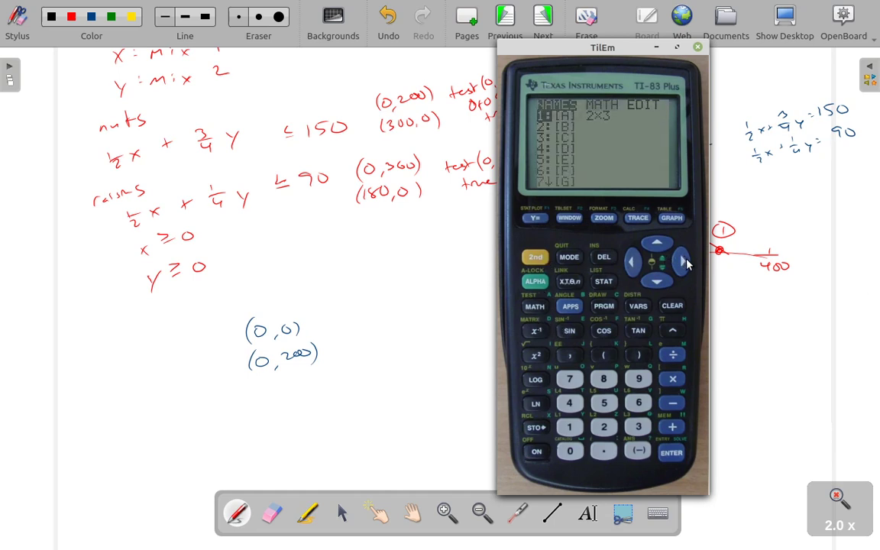
{"action": "left_click", "coordinate": [680, 262]}
{"action": "left_click", "coordinate": [672, 451]}
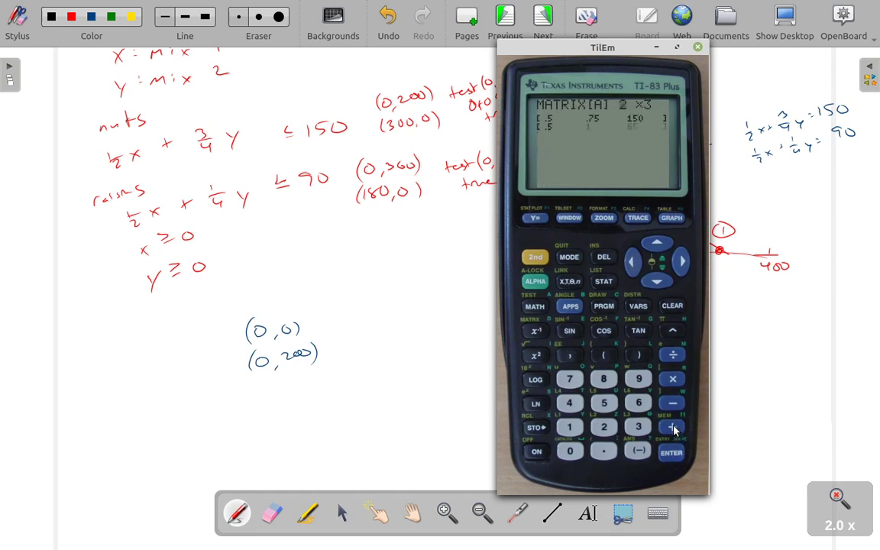
{"action": "left_click", "coordinate": [659, 285]}
{"action": "left_click", "coordinate": [660, 285]}
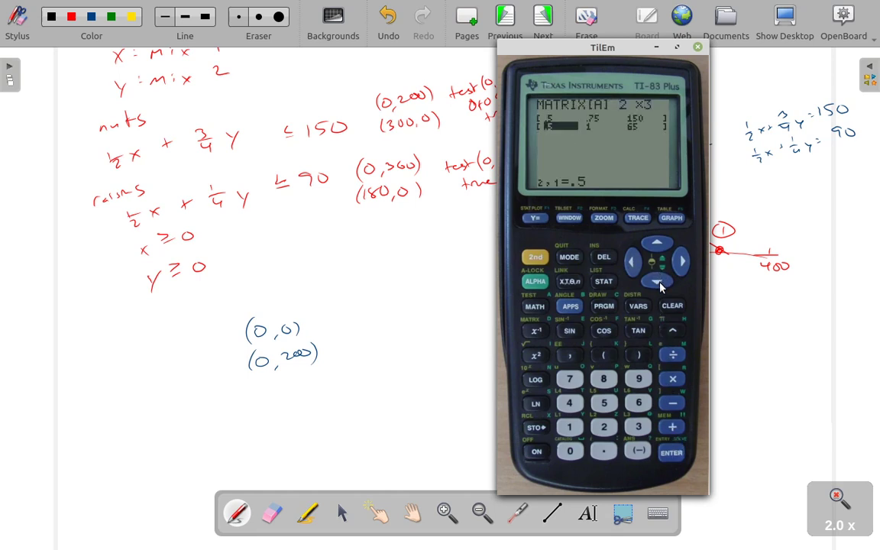
{"action": "left_click", "coordinate": [682, 262]}
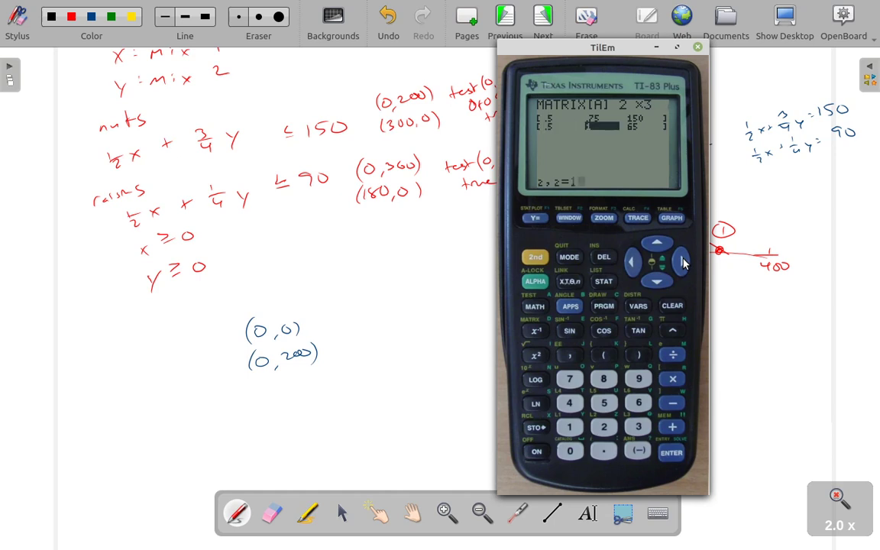
{"action": "type", "text": ".25"}
{"action": "left_click", "coordinate": [682, 263]}
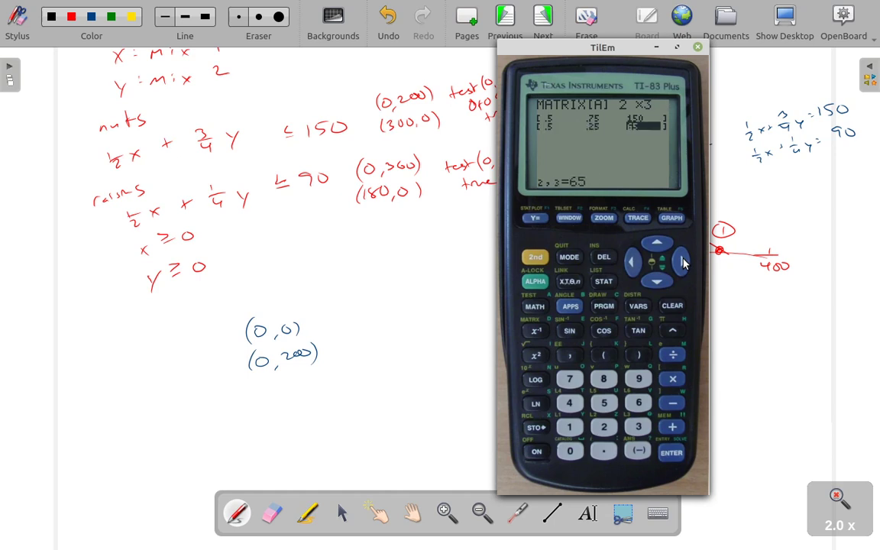
{"action": "type", "text": "90"}
{"action": "left_click", "coordinate": [546, 260]}
{"action": "left_click", "coordinate": [568, 259]}
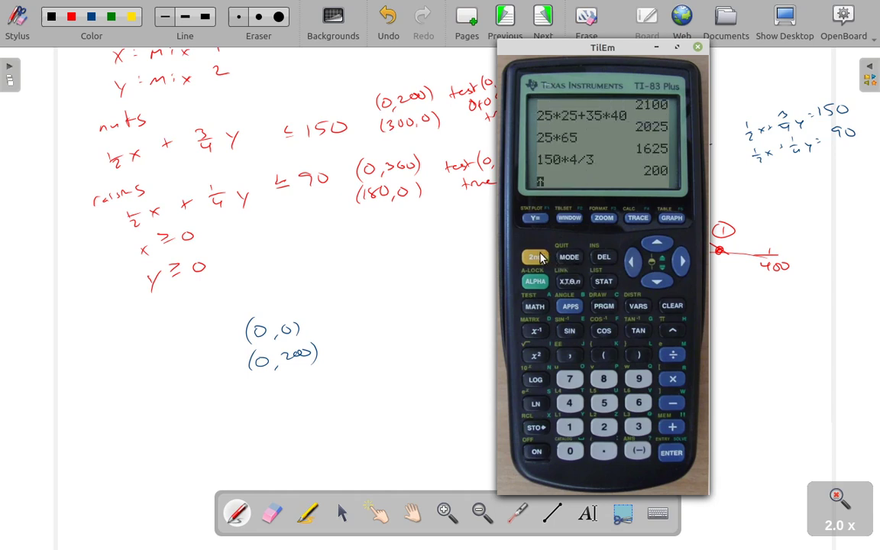
Evaluate rref([A]) to get x = 120, y = 120, then minimize TilEm.
{"action": "left_click", "coordinate": [536, 331]}
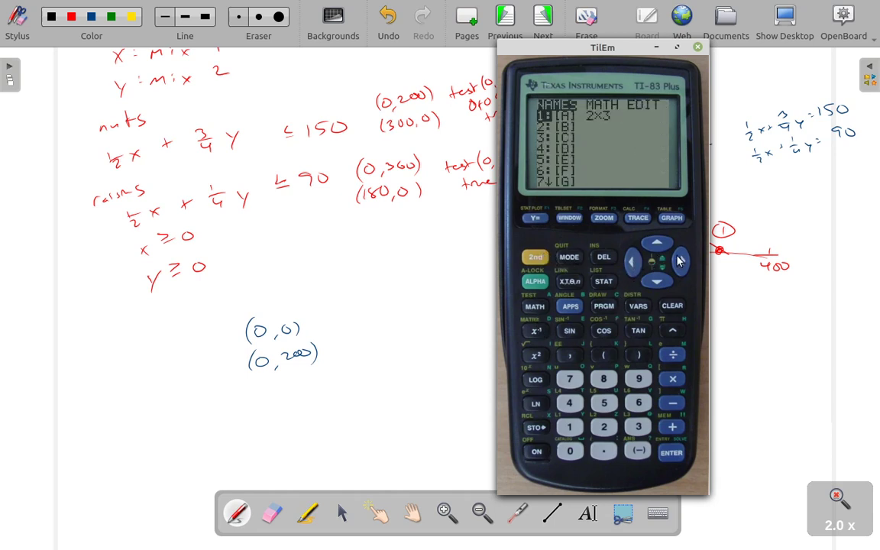
{"action": "left_click", "coordinate": [634, 264]}
{"action": "left_click", "coordinate": [634, 264]}
{"action": "left_click", "coordinate": [658, 244]}
{"action": "left_click", "coordinate": [658, 244]}
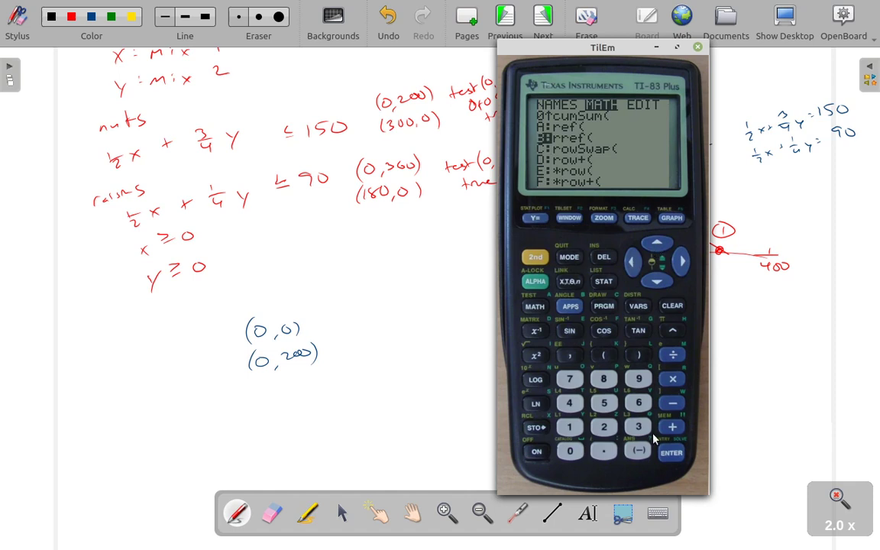
{"action": "left_click", "coordinate": [670, 453]}
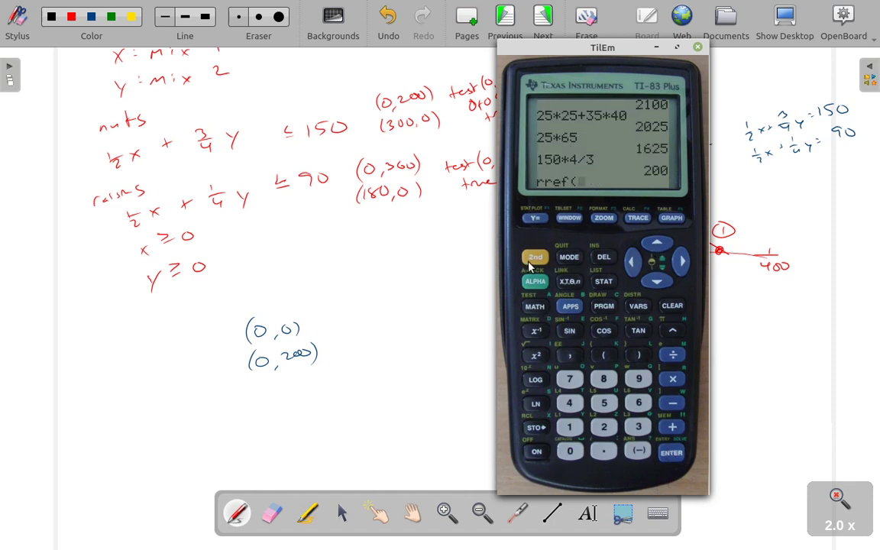
{"action": "key", "text": "ctrl+m"}
{"action": "key", "text": "Return"}
{"action": "left_click", "coordinate": [639, 354]}
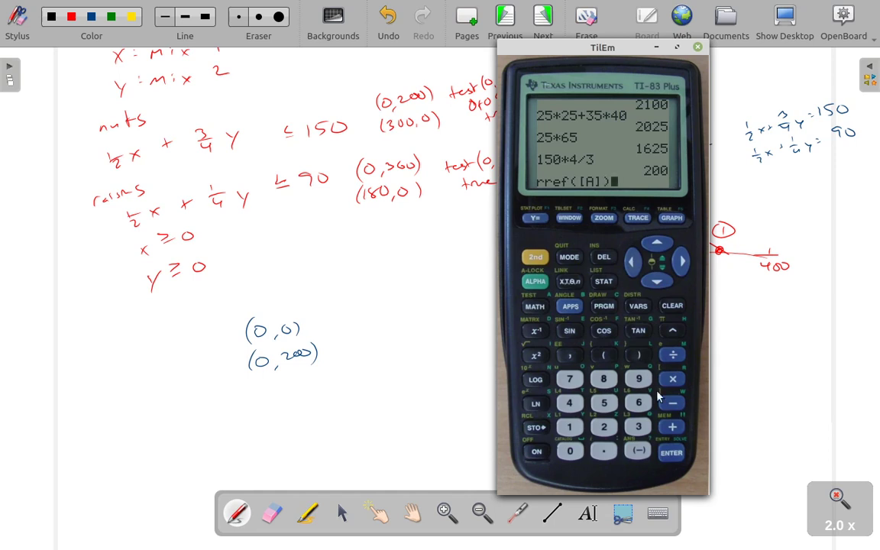
{"action": "left_click", "coordinate": [675, 454]}
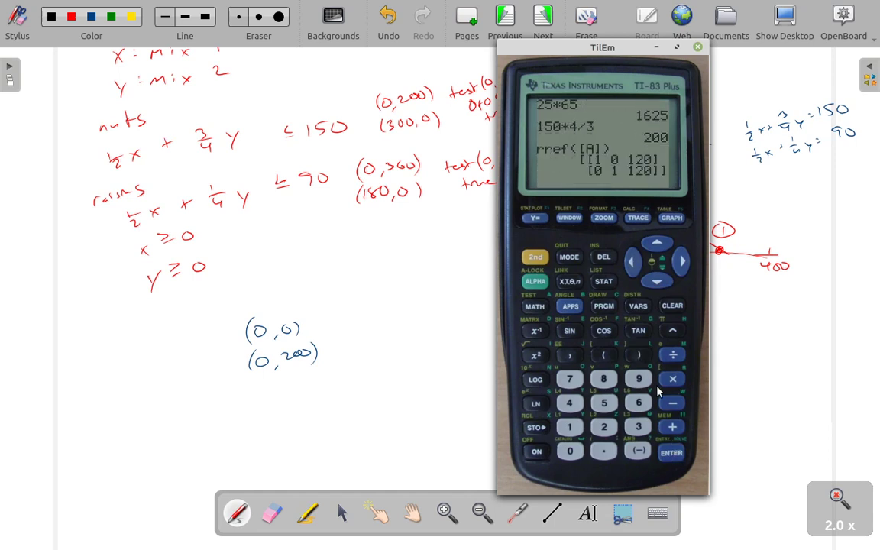
{"action": "left_click", "coordinate": [458, 257]}
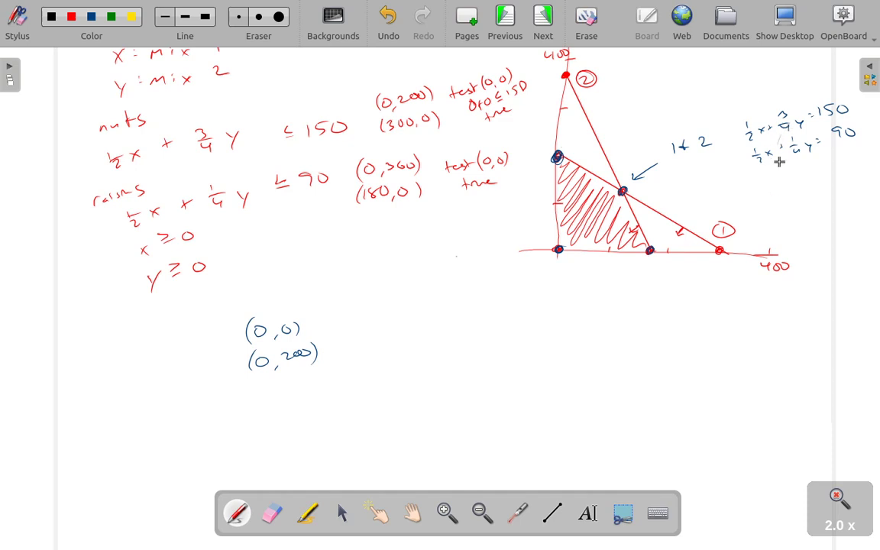
Write the intersection point (120,120) beneath the two equations.
{"action": "mouse_move", "coordinate": [787, 164]}
{"action": "left_mouse_down"}
{"action": "mouse_move", "coordinate": [784, 175]}
{"action": "mouse_move", "coordinate": [801, 173]}
{"action": "left_mouse_up"}
{"action": "left_click_drag", "start_coordinate": [808, 166], "coordinate": [812, 175]}
{"action": "left_click_drag", "start_coordinate": [822, 163], "coordinate": [834, 173]}
{"action": "left_click_drag", "start_coordinate": [838, 162], "coordinate": [846, 175]}
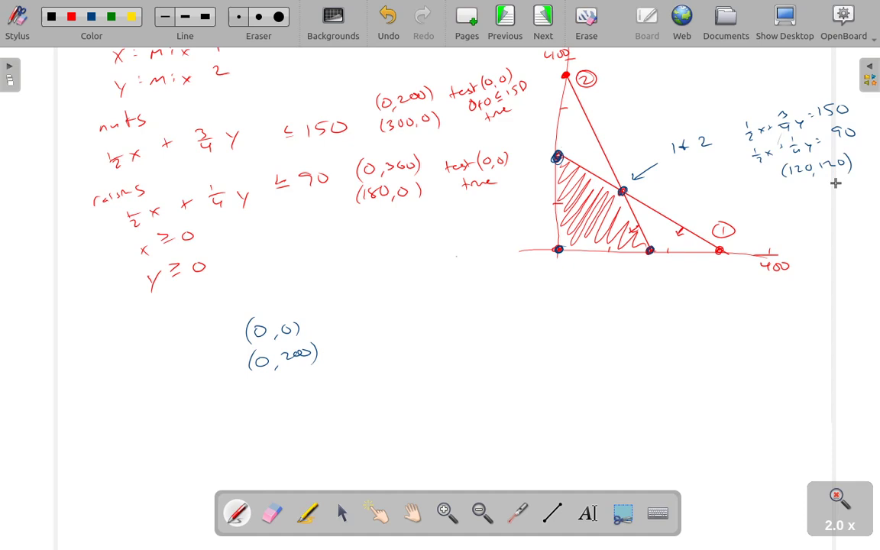
Add (120,120) to the corner-point list under (0,200).
{"action": "mouse_move", "coordinate": [254, 385]}
{"action": "left_mouse_down"}
{"action": "mouse_move", "coordinate": [254, 395]}
{"action": "mouse_move", "coordinate": [267, 394]}
{"action": "left_mouse_up"}
{"action": "left_click_drag", "start_coordinate": [276, 384], "coordinate": [281, 394]}
{"action": "left_click_drag", "start_coordinate": [288, 381], "coordinate": [288, 391]}
{"action": "mouse_move", "coordinate": [293, 382]}
{"action": "left_mouse_down"}
{"action": "mouse_move", "coordinate": [299, 391]}
{"action": "mouse_move", "coordinate": [307, 383]}
{"action": "left_mouse_up"}
{"action": "left_click_drag", "start_coordinate": [314, 376], "coordinate": [317, 390]}
{"action": "left_click_drag", "start_coordinate": [253, 376], "coordinate": [250, 393]}
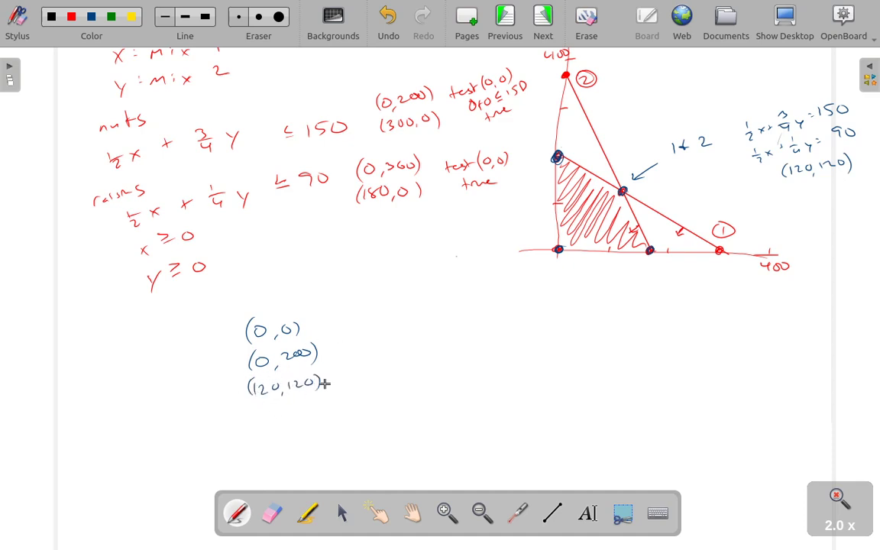
Mark the x-axis corner, list (180,0), and draw the table's header and dividing lines.
{"action": "left_click_drag", "start_coordinate": [649, 250], "coordinate": [650, 249]}
{"action": "mouse_move", "coordinate": [253, 404]}
{"action": "left_mouse_down"}
{"action": "mouse_move", "coordinate": [274, 418]}
{"action": "mouse_move", "coordinate": [315, 405]}
{"action": "mouse_move", "coordinate": [244, 428]}
{"action": "left_mouse_up"}
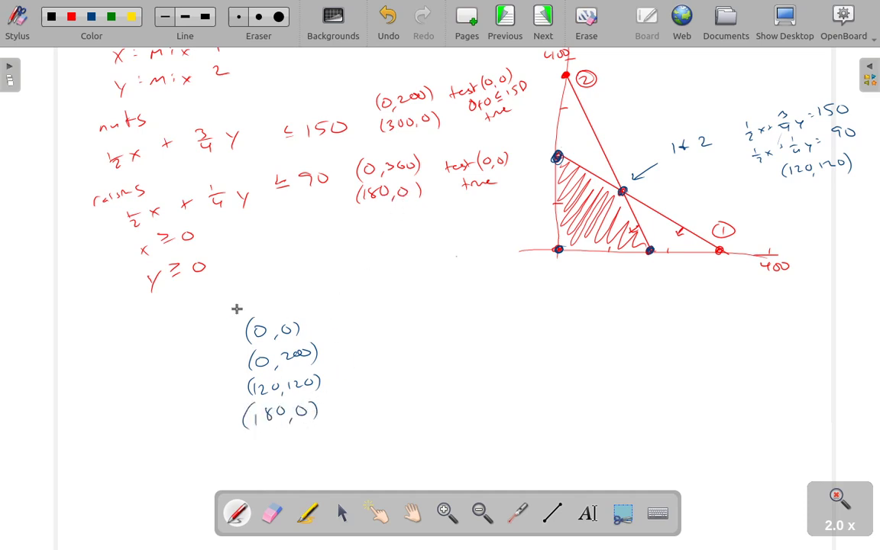
{"action": "left_click_drag", "start_coordinate": [232, 309], "coordinate": [486, 317]}
{"action": "left_click_drag", "start_coordinate": [337, 265], "coordinate": [341, 432]}
Underline 'maximize revenue', $7 and $9.50 in the problem, and write z = 7x + 9.5y.
{"action": "left_click", "coordinate": [413, 513]}
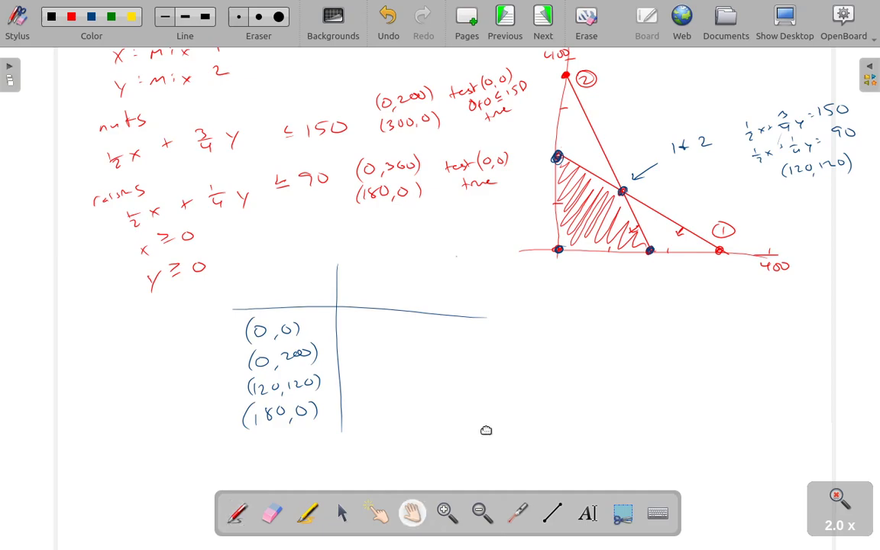
{"action": "left_click_drag", "start_coordinate": [673, 143], "coordinate": [637, 260]}
{"action": "left_click", "coordinate": [240, 515]}
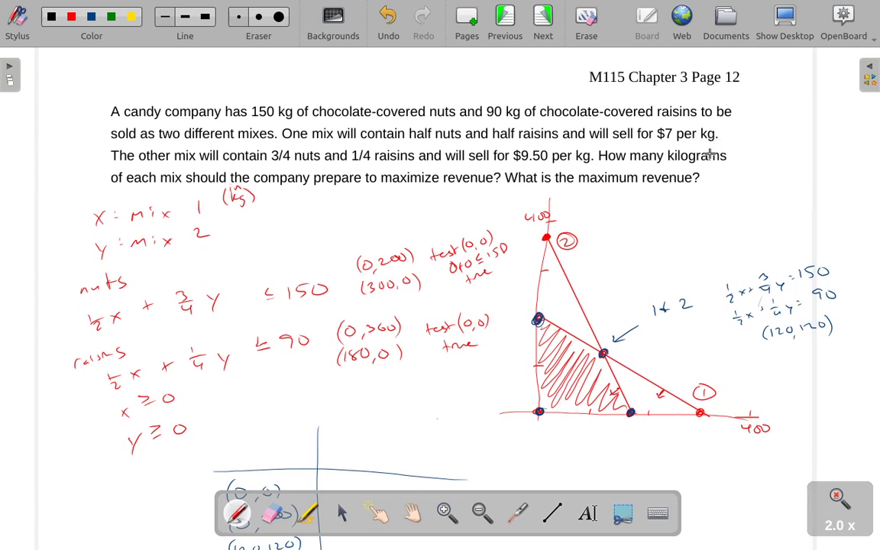
{"action": "left_click_drag", "start_coordinate": [378, 194], "coordinate": [490, 193]}
{"action": "left_click_drag", "start_coordinate": [664, 139], "coordinate": [689, 135]}
{"action": "left_click_drag", "start_coordinate": [515, 162], "coordinate": [548, 161]}
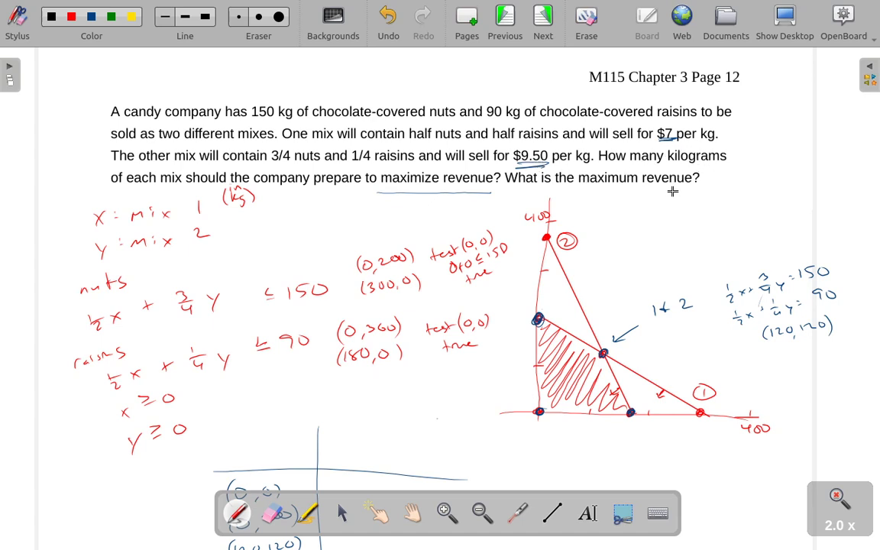
{"action": "left_click_drag", "start_coordinate": [674, 193], "coordinate": [753, 197]}
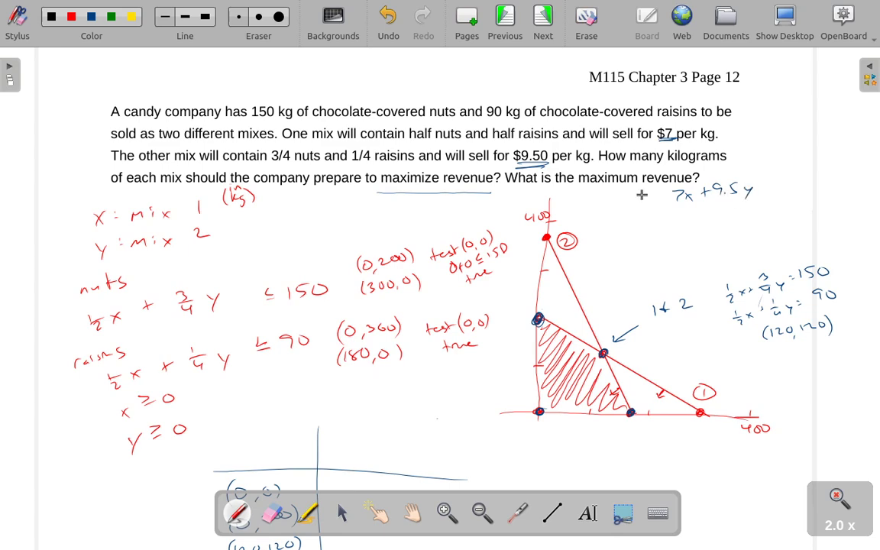
{"action": "mouse_move", "coordinate": [639, 196]}
{"action": "left_mouse_down"}
{"action": "mouse_move", "coordinate": [649, 205]}
{"action": "mouse_move", "coordinate": [663, 197]}
{"action": "left_mouse_up"}
{"action": "left_click_drag", "start_coordinate": [652, 201], "coordinate": [663, 200]}
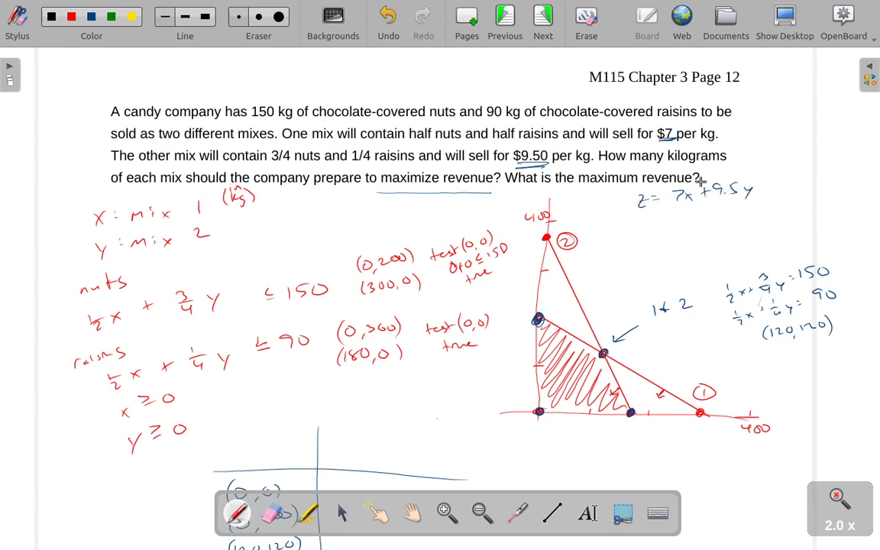
Head the table's revenue column '7x + 9.5y = z' and enter 0 for (0,0).
{"action": "left_click", "coordinate": [412, 512]}
{"action": "left_click_drag", "start_coordinate": [458, 452], "coordinate": [469, 288]}
{"action": "left_click", "coordinate": [237, 513]}
{"action": "left_click_drag", "start_coordinate": [349, 281], "coordinate": [373, 294]}
{"action": "left_click_drag", "start_coordinate": [376, 288], "coordinate": [433, 306]}
{"action": "left_click", "coordinate": [407, 293]}
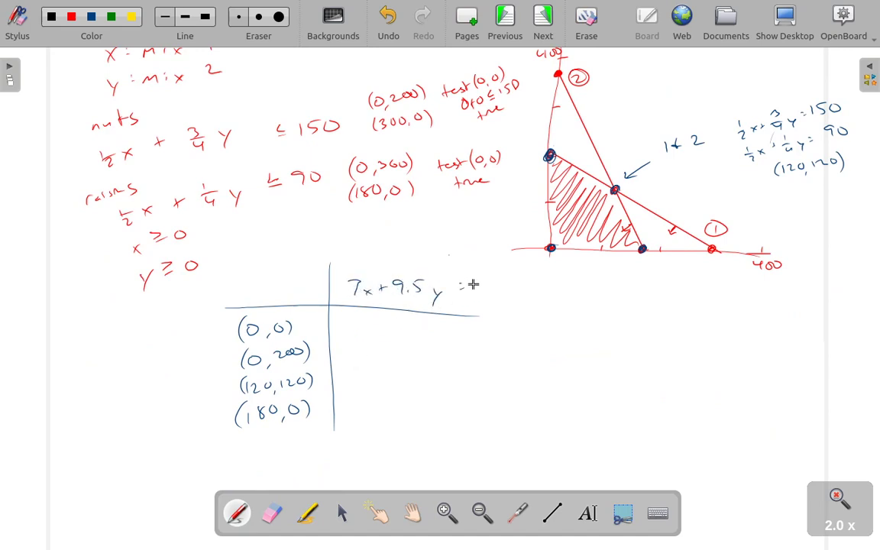
{"action": "left_click_drag", "start_coordinate": [473, 283], "coordinate": [484, 294]}
{"action": "left_click_drag", "start_coordinate": [376, 317], "coordinate": [401, 336]}
{"action": "left_click", "coordinate": [271, 513]}
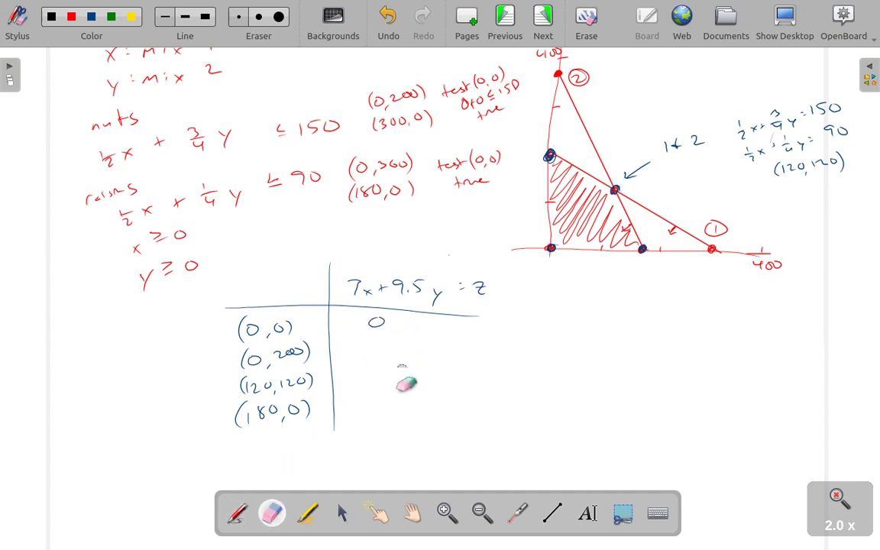
Compute 9.5*200 = 1900 in TilEm and write 1900 in the (0,200) row.
{"action": "left_click", "coordinate": [237, 513]}
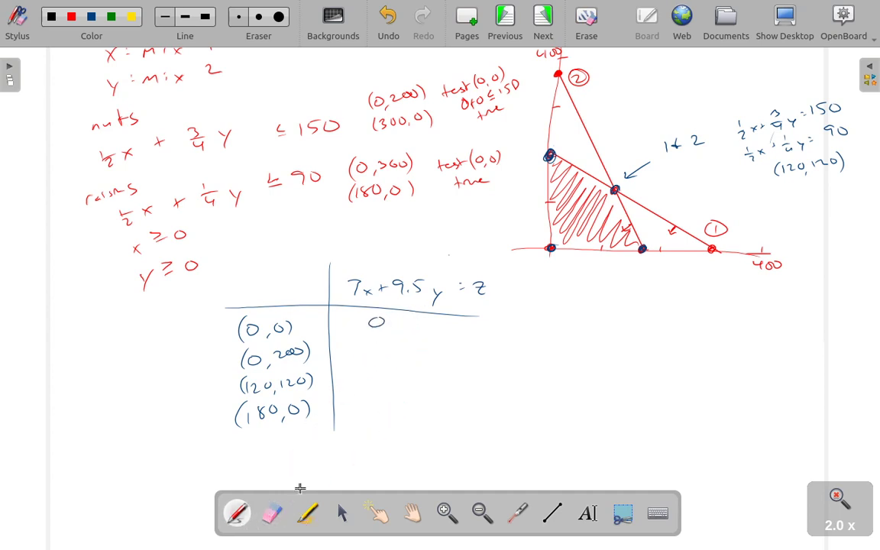
{"action": "key", "text": "alt+Tab"}
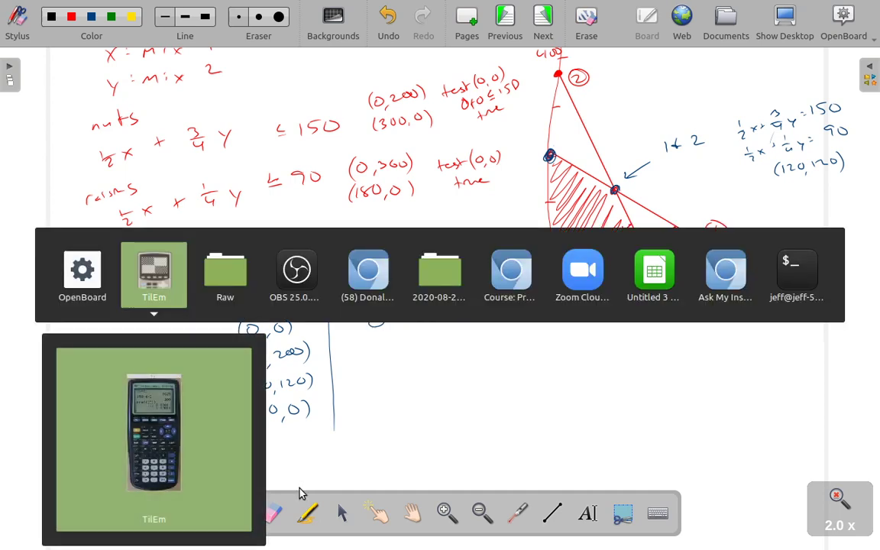
{"action": "type", "text": "9.5*200"}
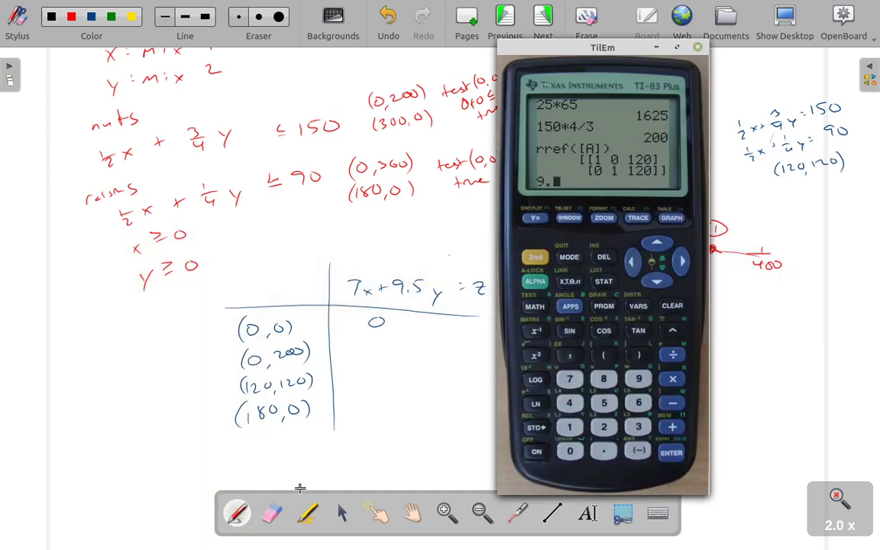
{"action": "key", "text": "Return"}
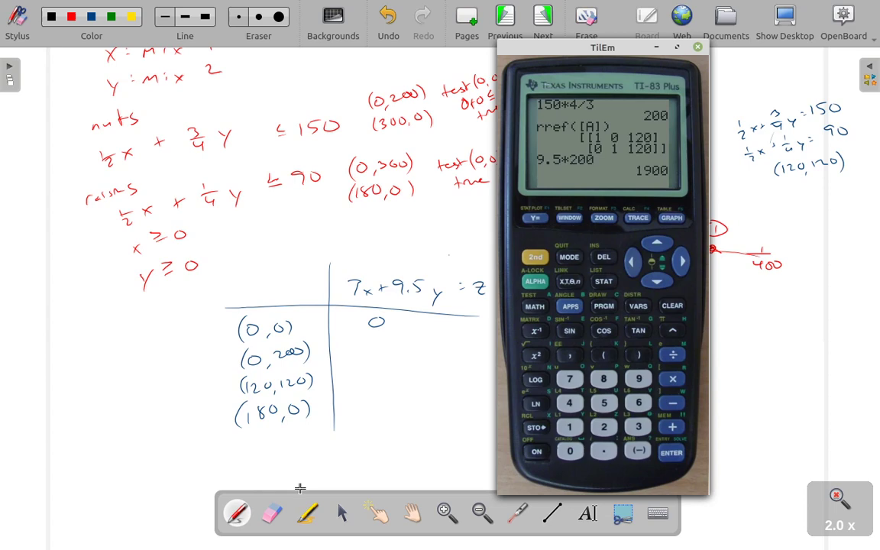
{"action": "key", "text": "alt+Tab"}
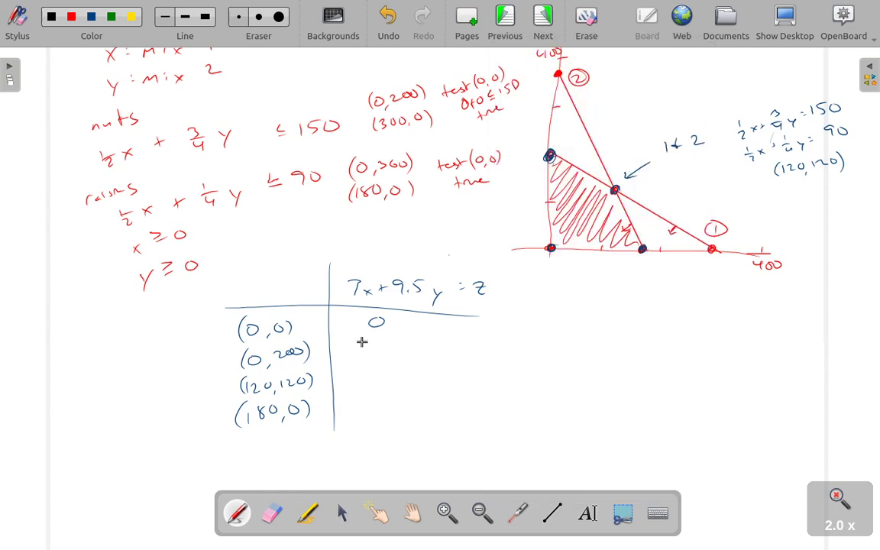
{"action": "left_click_drag", "start_coordinate": [362, 337], "coordinate": [398, 344]}
Compute 7*120+9.5*120 = 1980 and write 1980 in the (120,120) row.
{"action": "key", "text": "alt+Tab"}
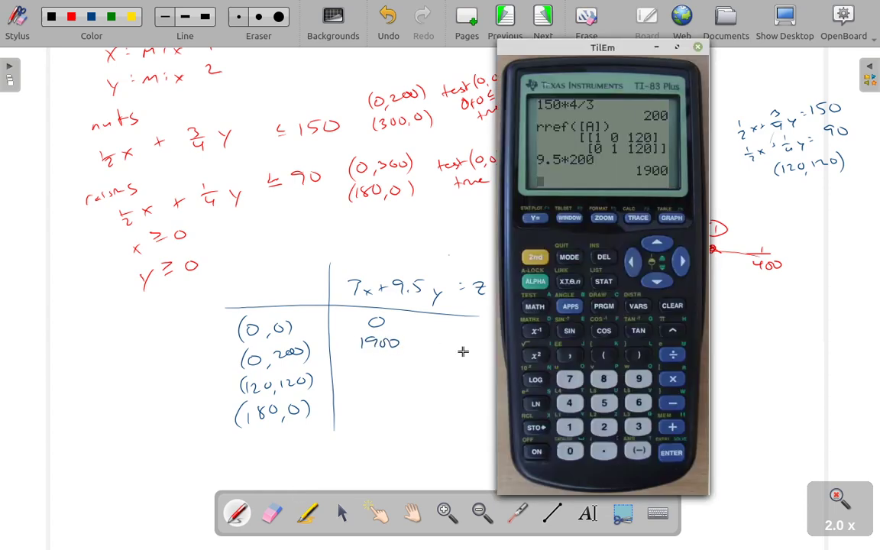
{"action": "type", "text": "7*120+9.5"}
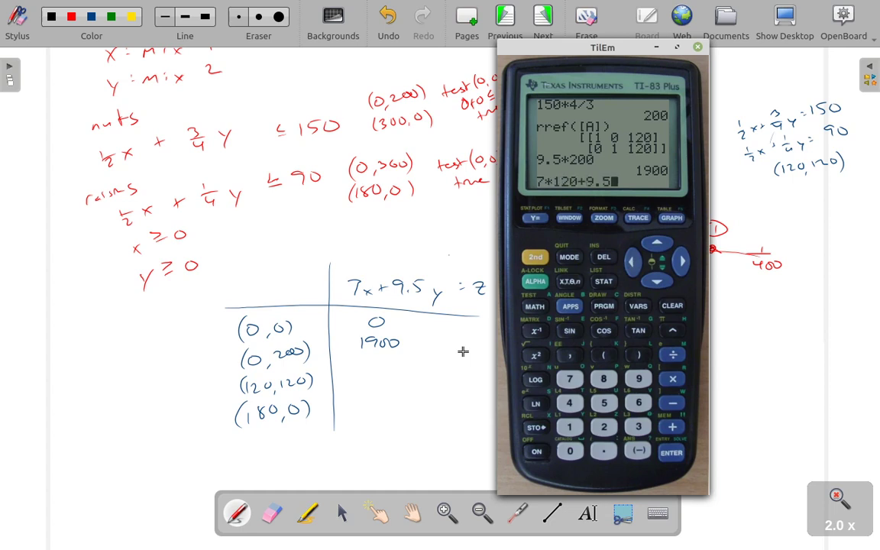
{"action": "type", "text": "*120"}
{"action": "key", "text": "Return"}
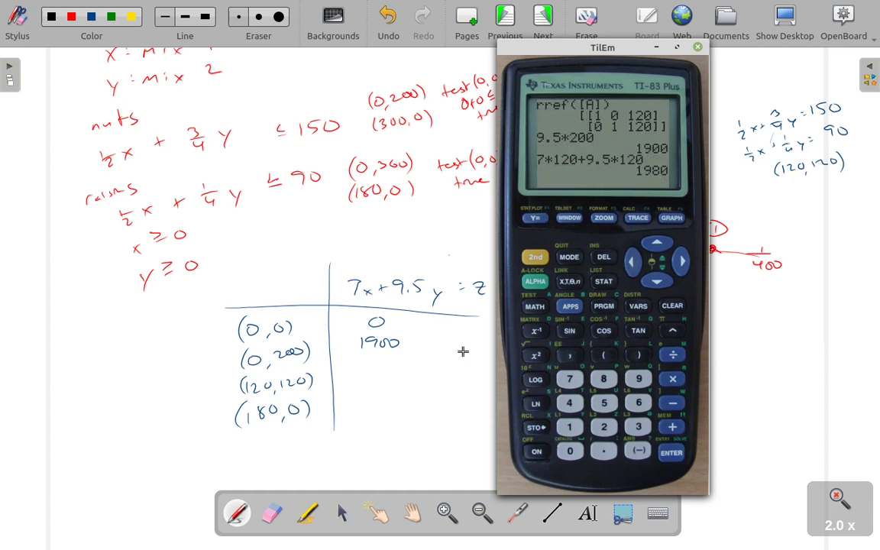
{"action": "left_click", "coordinate": [473, 495]}
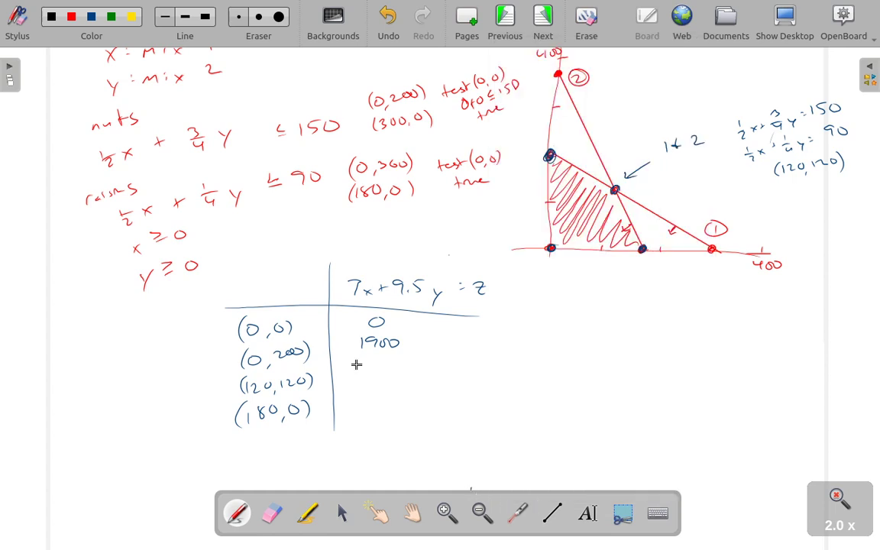
{"action": "left_click_drag", "start_coordinate": [359, 365], "coordinate": [358, 375]}
{"action": "left_click_drag", "start_coordinate": [386, 373], "coordinate": [384, 363]}
{"action": "left_click_drag", "start_coordinate": [400, 360], "coordinate": [399, 362]}
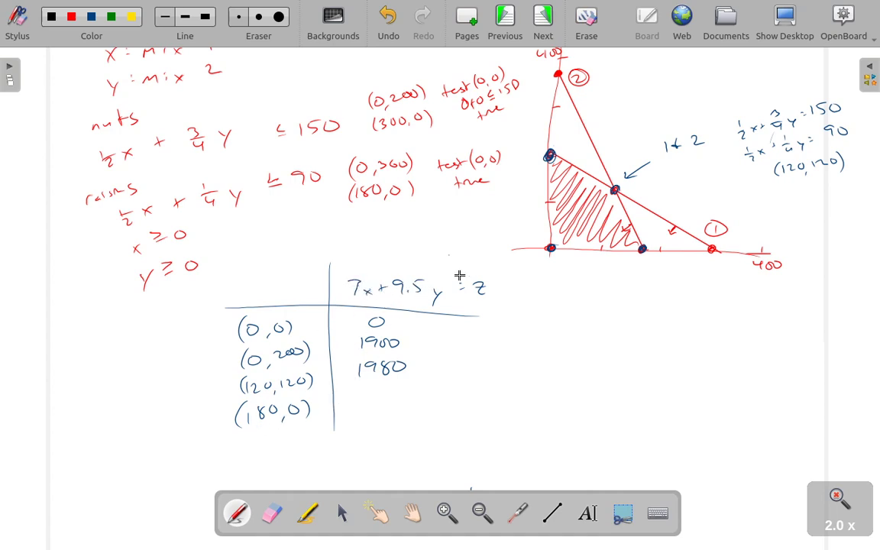
Compute 7*180 = 1260 and write 1260 in the (180,0) row.
{"action": "key", "text": "alt+Tab"}
{"action": "type", "text": "7*180"}
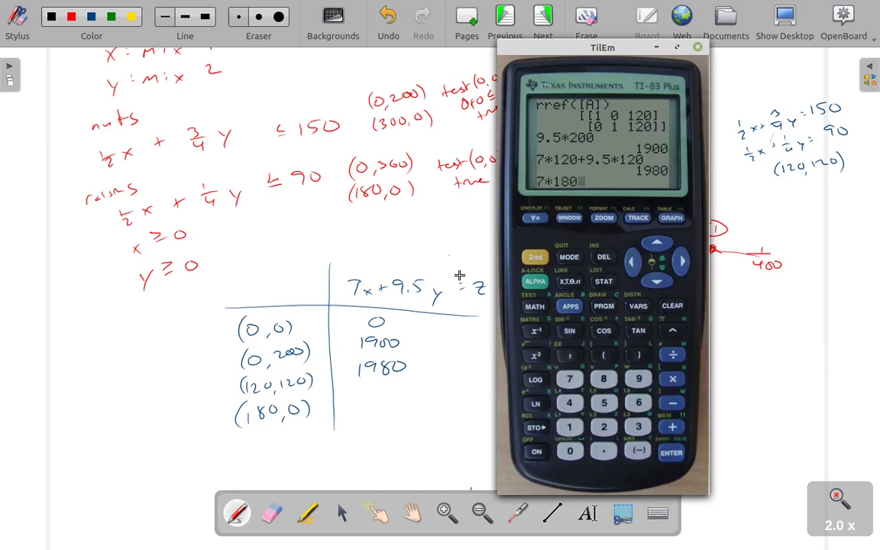
{"action": "key", "text": "Return"}
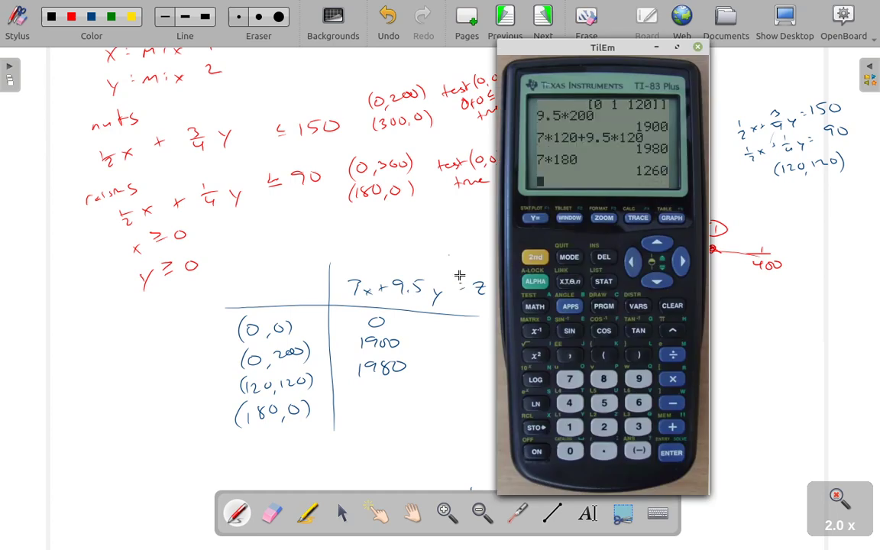
{"action": "key", "text": "alt+Tab"}
{"action": "mouse_move", "coordinate": [360, 391]}
{"action": "left_mouse_down"}
{"action": "mouse_move", "coordinate": [361, 406]}
{"action": "mouse_move", "coordinate": [382, 405]}
{"action": "left_mouse_up"}
{"action": "mouse_move", "coordinate": [393, 391]}
{"action": "left_mouse_down"}
{"action": "mouse_move", "coordinate": [389, 398]}
{"action": "mouse_move", "coordinate": [407, 394]}
{"action": "left_mouse_up"}
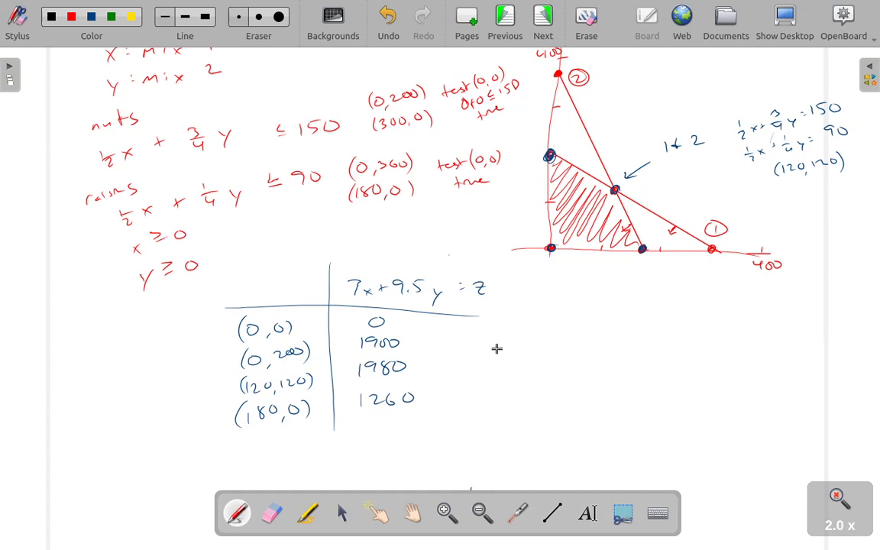
Circle the (120,120) row with its 1980 revenue as the maximum.
{"action": "mouse_move", "coordinate": [416, 353]}
{"action": "left_mouse_down"}
{"action": "mouse_move", "coordinate": [327, 355]}
{"action": "mouse_move", "coordinate": [365, 380]}
{"action": "mouse_move", "coordinate": [470, 344]}
{"action": "mouse_move", "coordinate": [526, 348]}
{"action": "mouse_move", "coordinate": [520, 353]}
{"action": "mouse_move", "coordinate": [576, 347]}
{"action": "mouse_move", "coordinate": [609, 205]}
{"action": "left_mouse_up"}
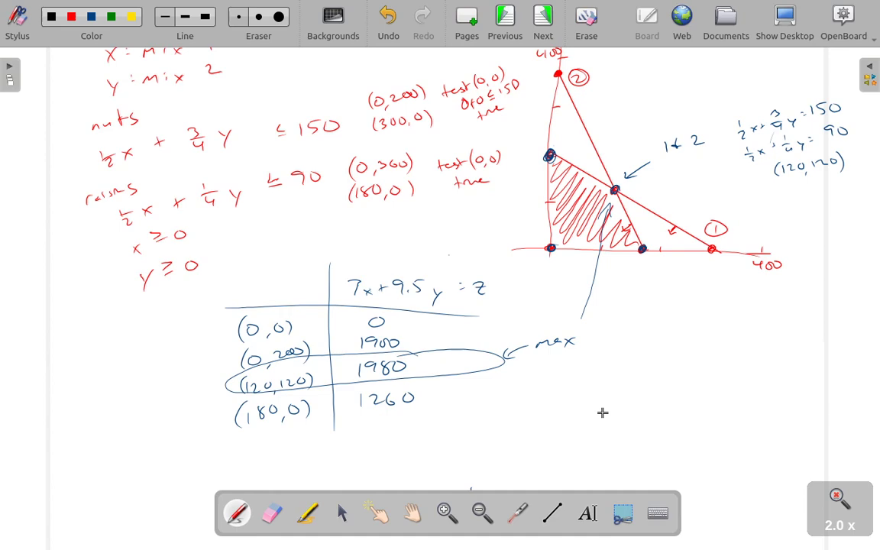
{"action": "left_click", "coordinate": [413, 513]}
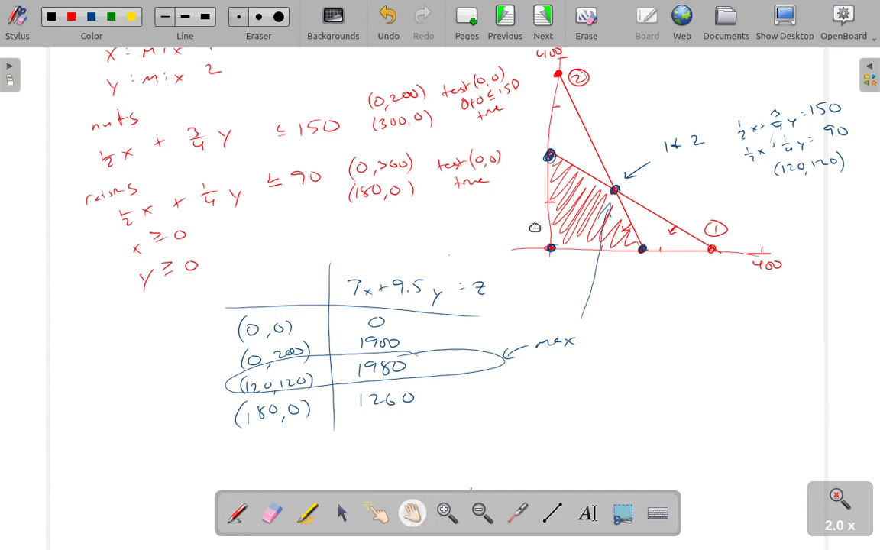
{"action": "left_click_drag", "start_coordinate": [520, 69], "coordinate": [525, 275]}
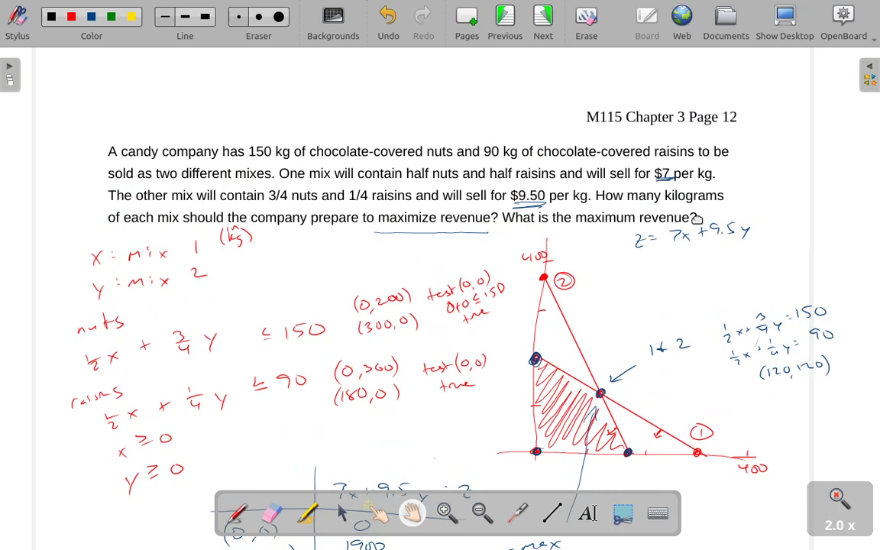
{"action": "left_click_drag", "start_coordinate": [655, 349], "coordinate": [676, 156]}
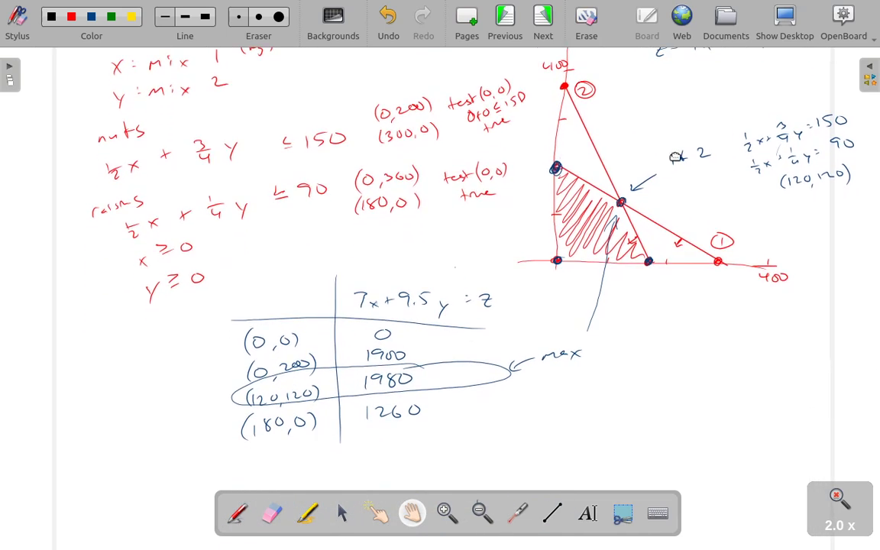
{"action": "left_click", "coordinate": [236, 513]}
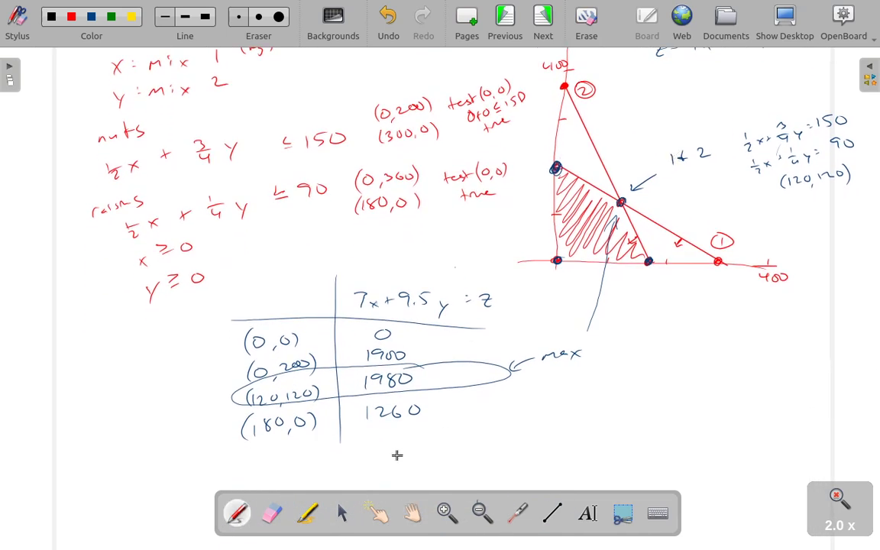
Below the table, write 'max revenue of $1980 when 120' kg of each.
{"action": "mouse_move", "coordinate": [383, 458]}
{"action": "left_mouse_down"}
{"action": "mouse_move", "coordinate": [645, 429]}
{"action": "mouse_move", "coordinate": [617, 434]}
{"action": "left_mouse_up"}
{"action": "mouse_move", "coordinate": [666, 418]}
{"action": "left_mouse_down"}
{"action": "mouse_move", "coordinate": [662, 429]}
{"action": "mouse_move", "coordinate": [666, 420]}
{"action": "mouse_move", "coordinate": [756, 418]}
{"action": "left_mouse_up"}
{"action": "mouse_move", "coordinate": [460, 461]}
{"action": "left_mouse_down"}
{"action": "mouse_move", "coordinate": [462, 471]}
{"action": "mouse_move", "coordinate": [478, 471]}
{"action": "left_mouse_up"}
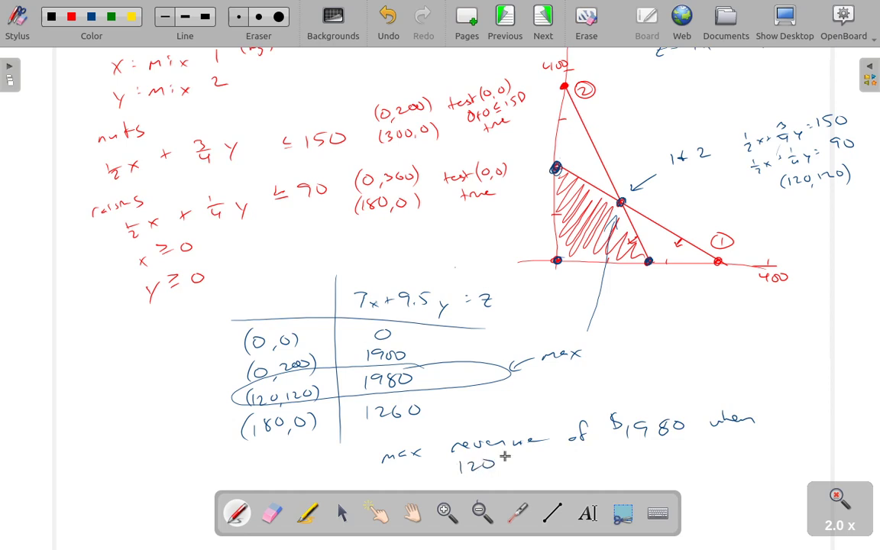